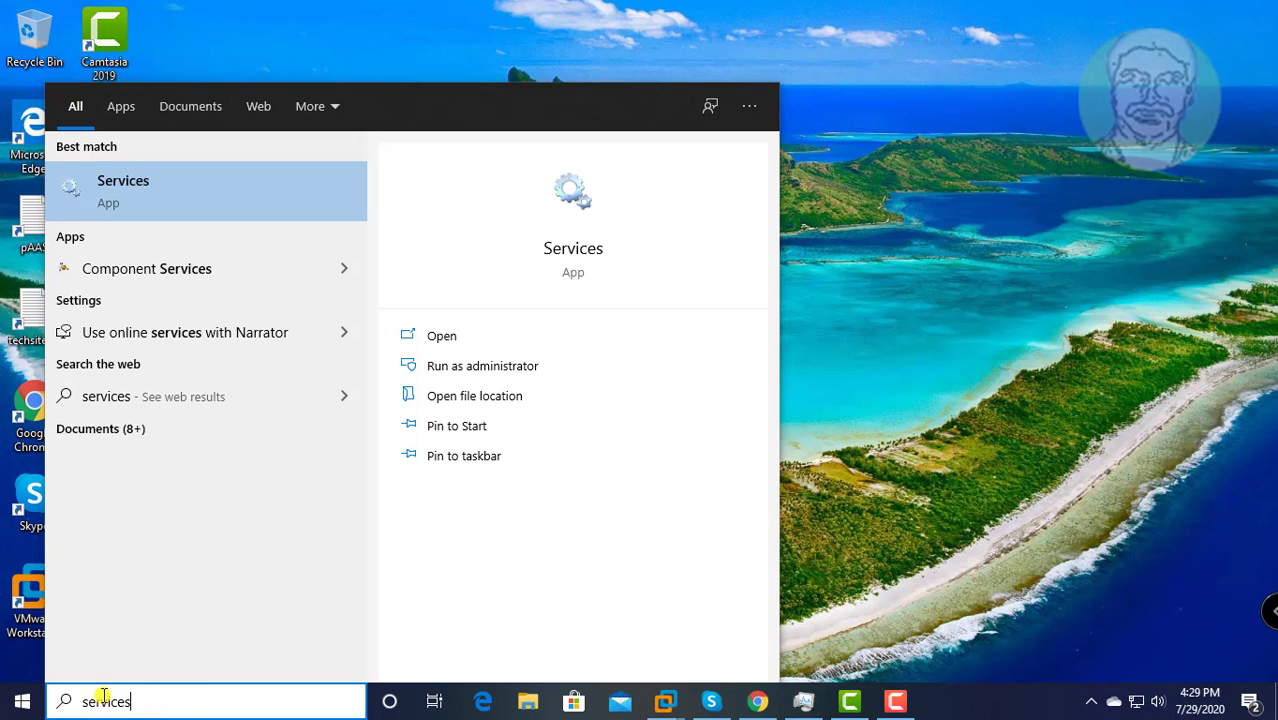
- Open the Services console and bring up the properties of the WLAN AutoConfig service
left_click(142, 190)
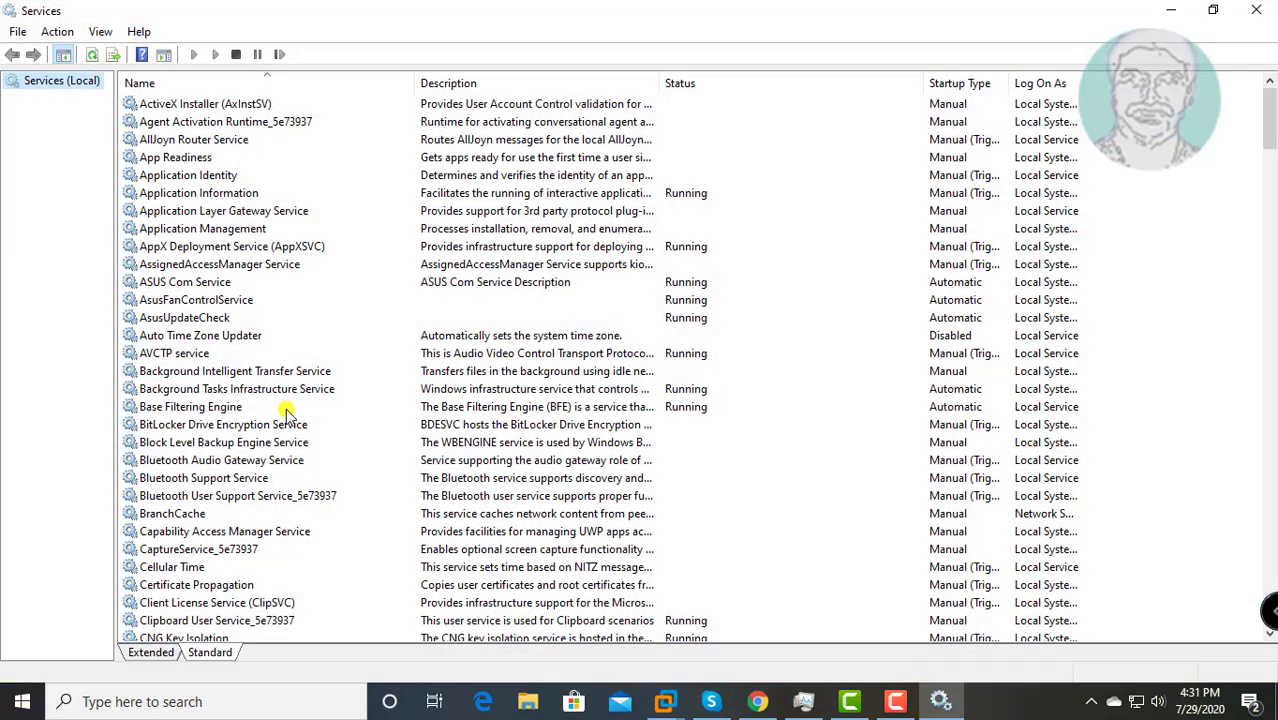
scroll(285, 413, "down", 20)
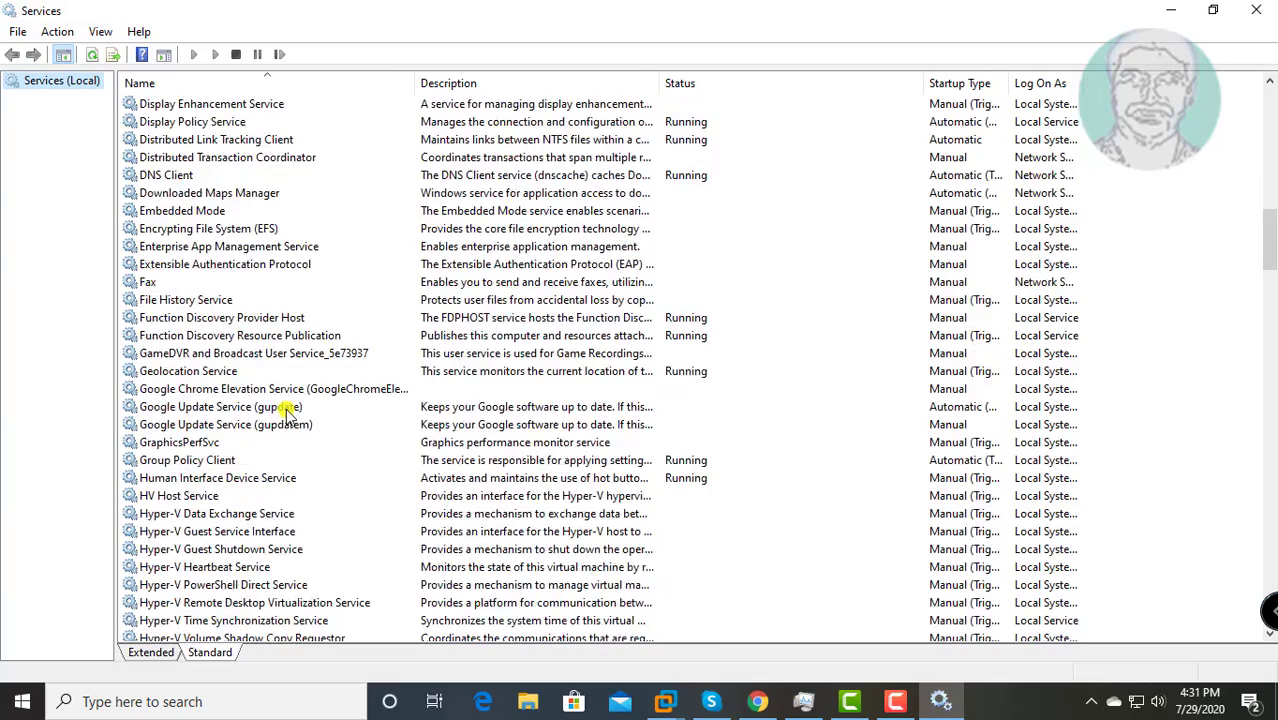
scroll(285, 413, "down", 20)
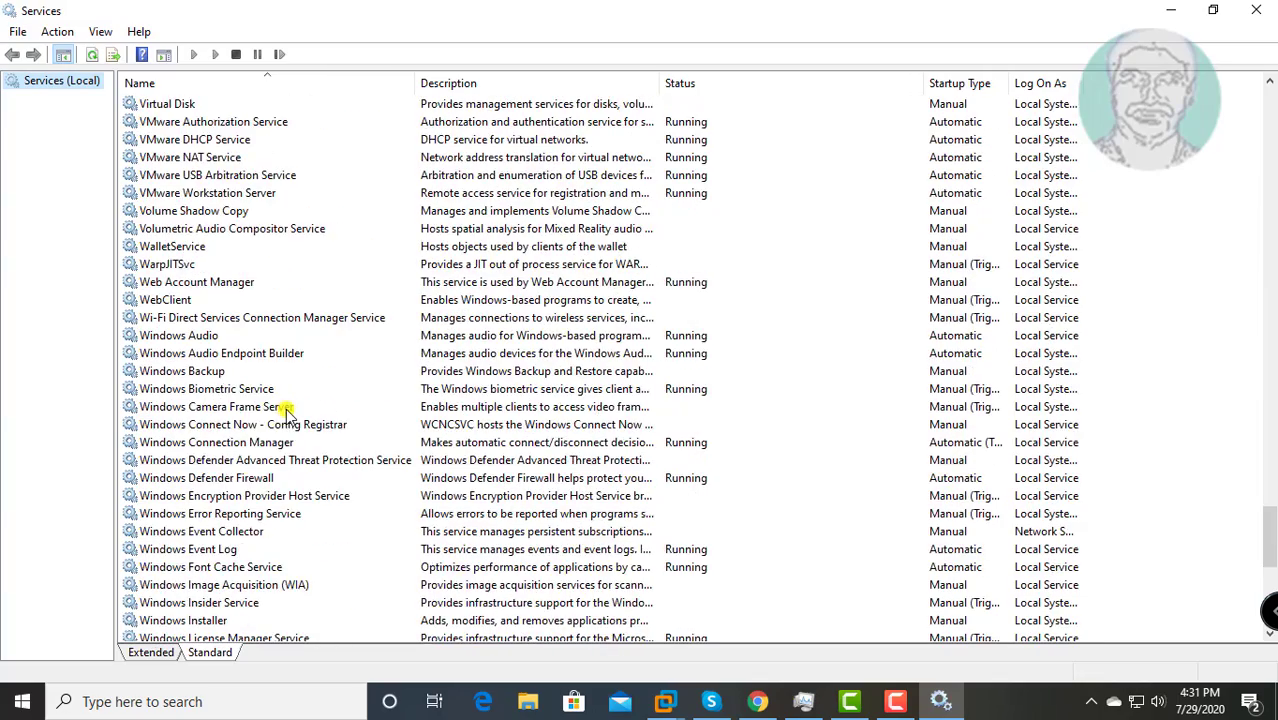
scroll(285, 413, "down", 3)
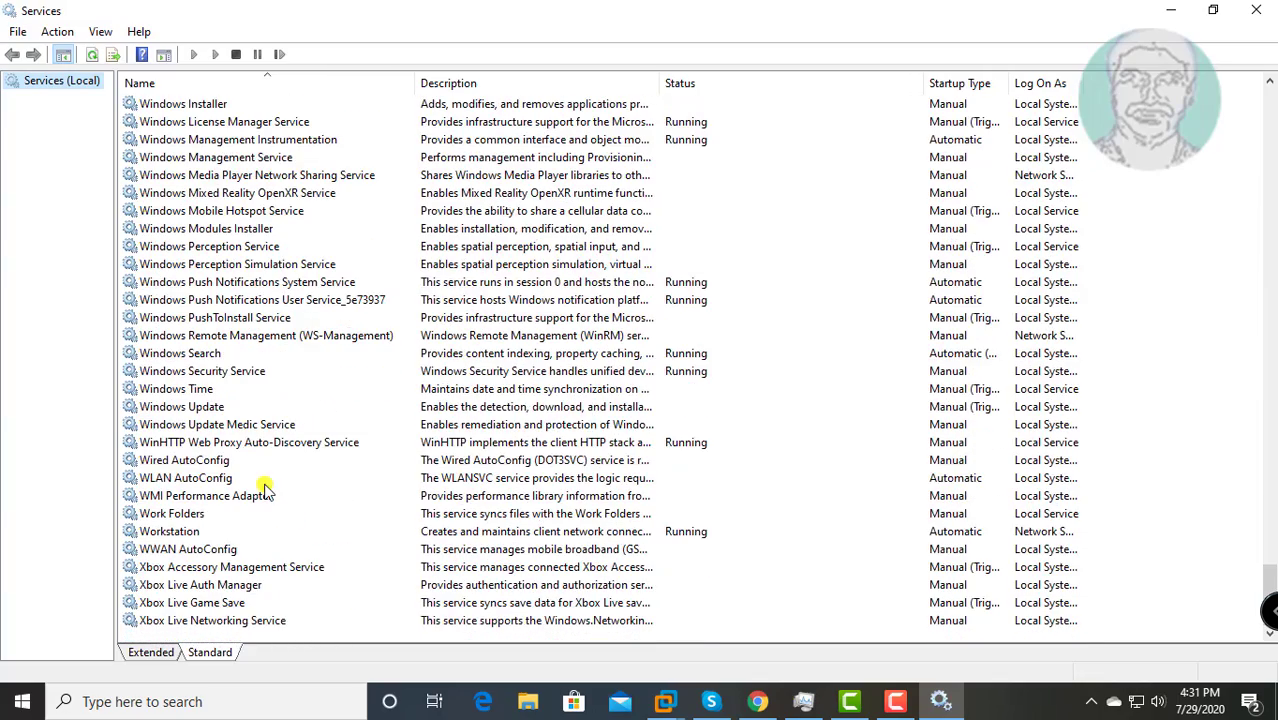
scroll(266, 490, "up", 9)
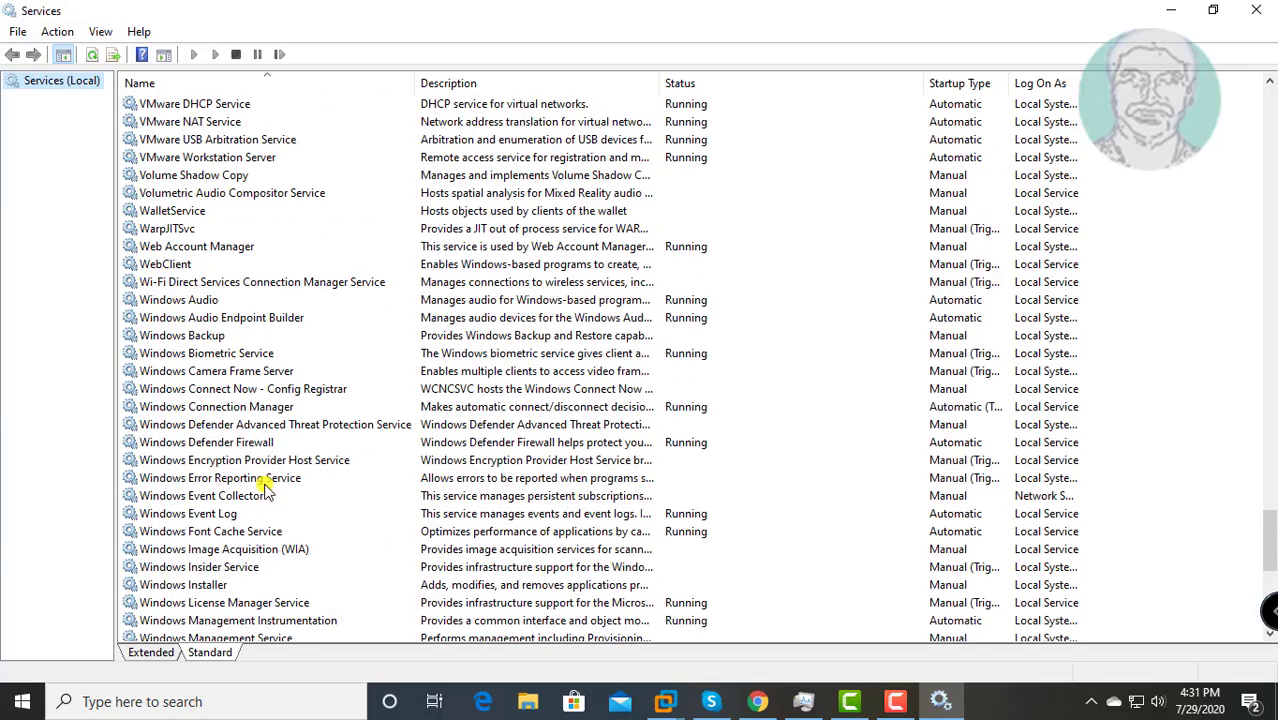
scroll(266, 490, "down", 6)
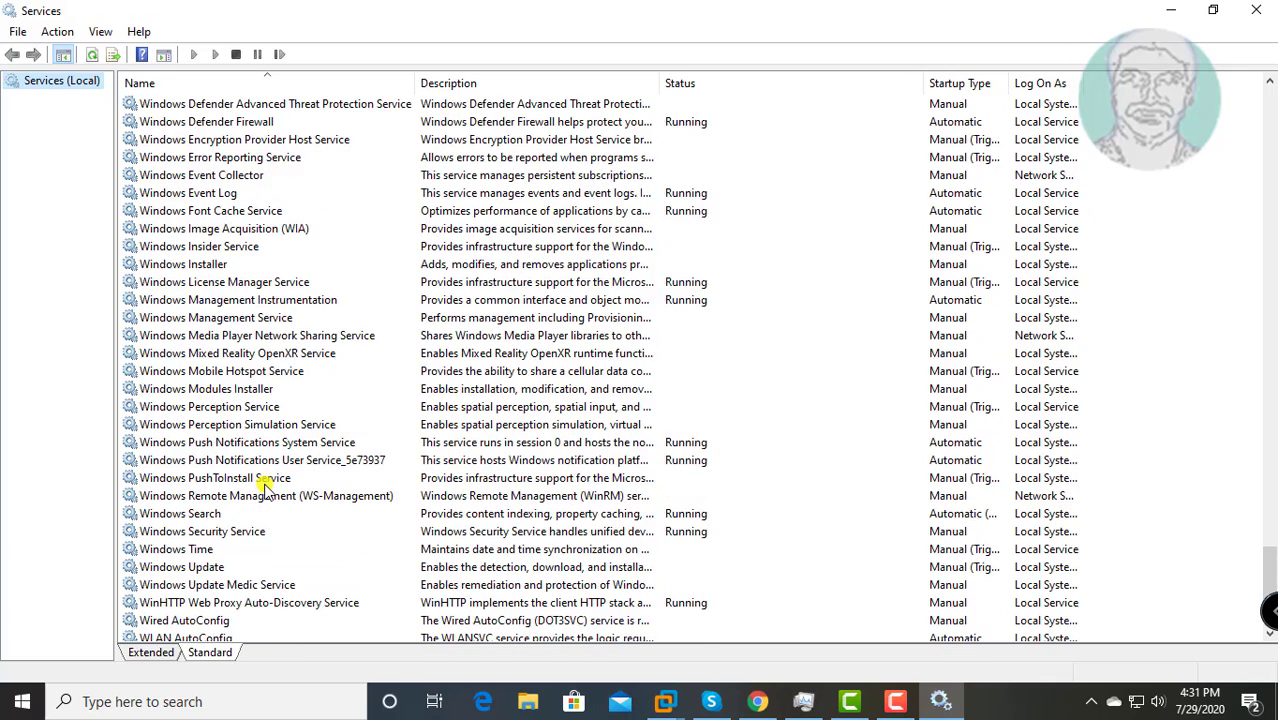
scroll(266, 490, "down", 2)
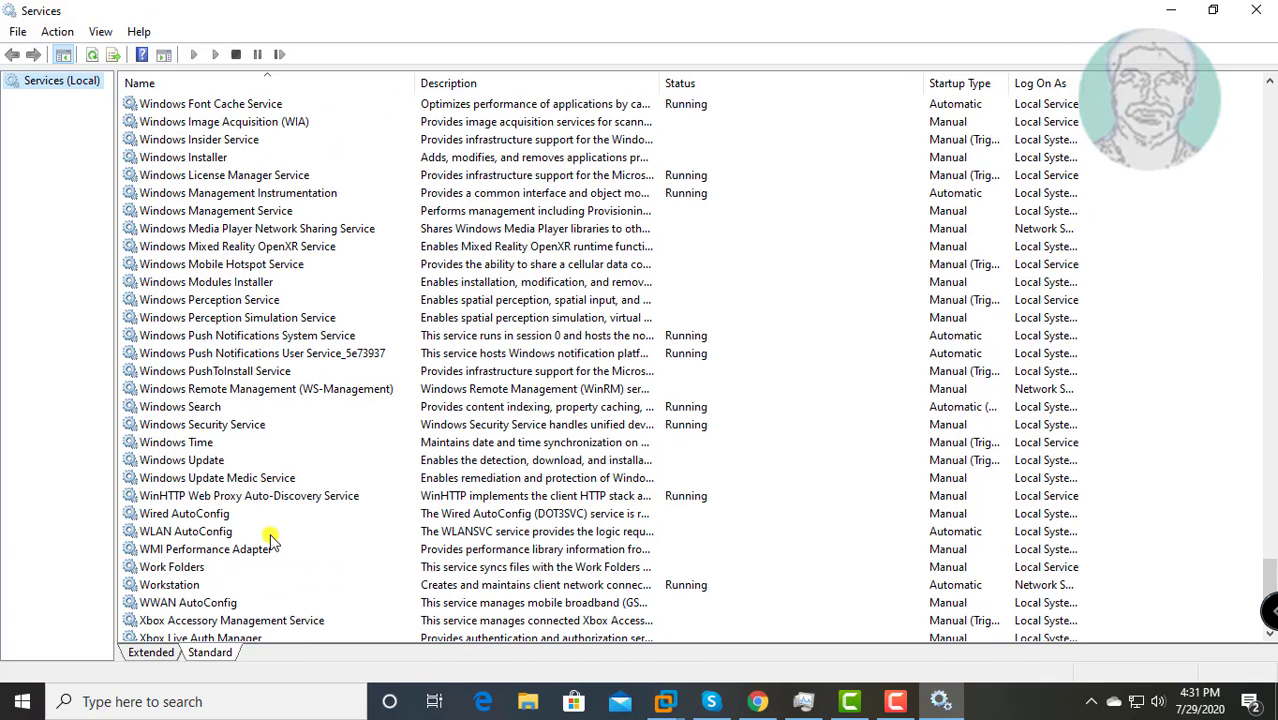
double_click(207, 534)
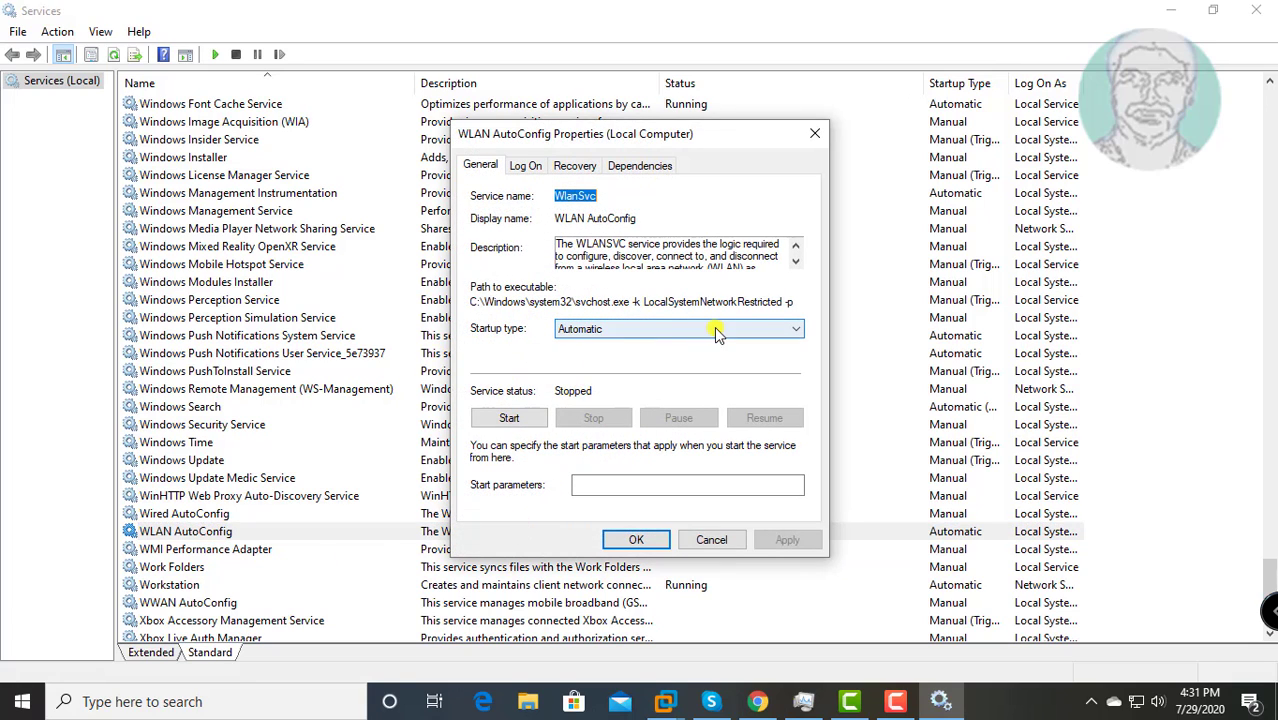
- Start the WLAN AutoConfig service, accept its properties and close the Services console
left_click(511, 418)
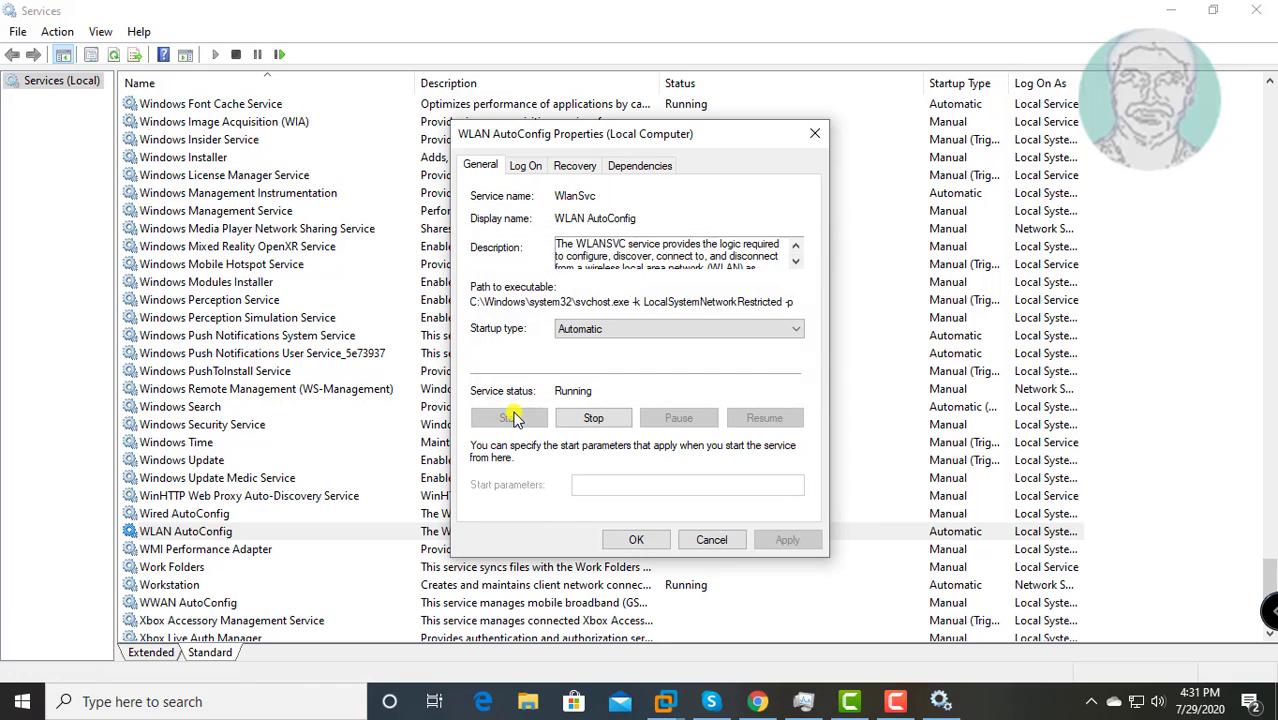
left_click(636, 539)
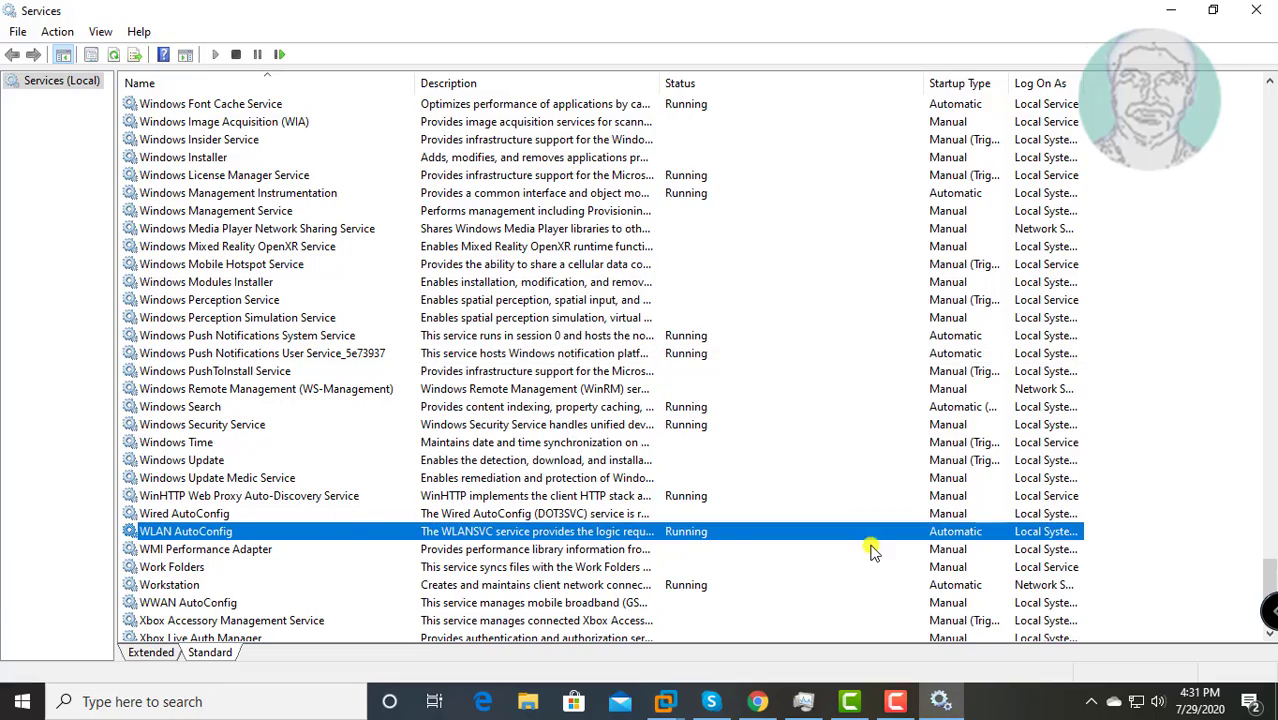
left_click(1262, 10)
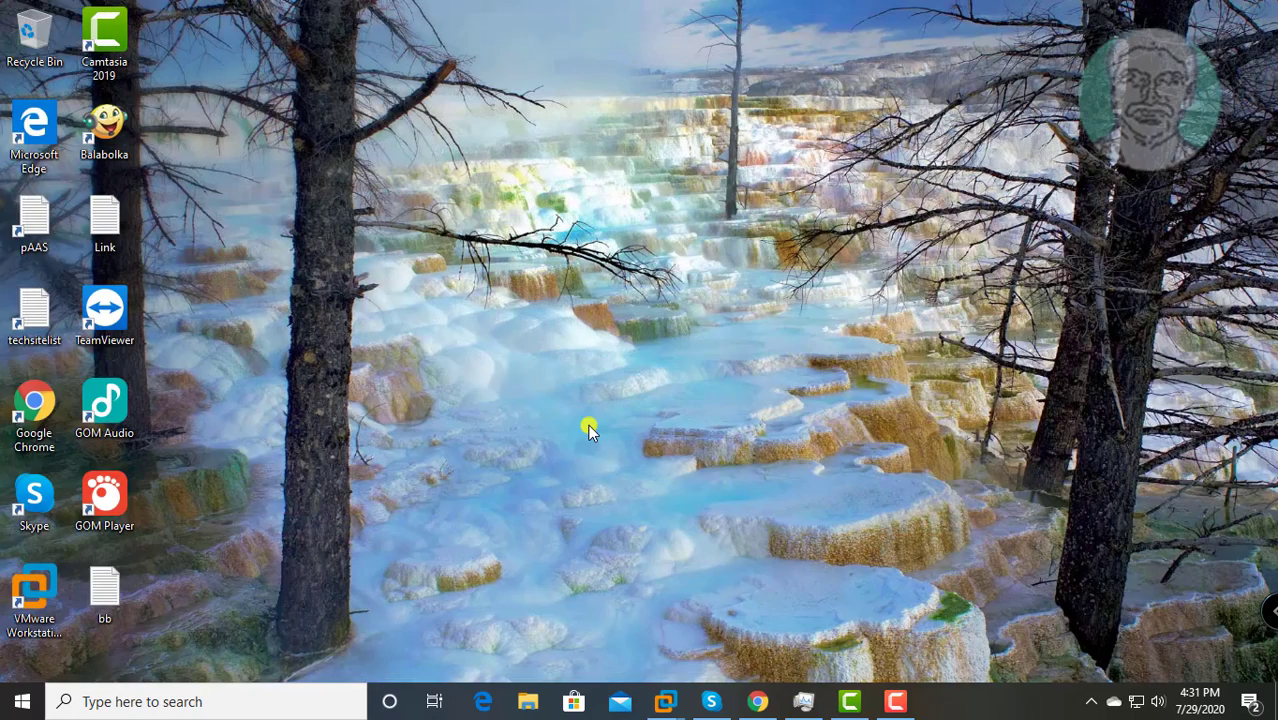
- Search Windows for "device manager" and open Device Manager
left_click(168, 700)
type("de")
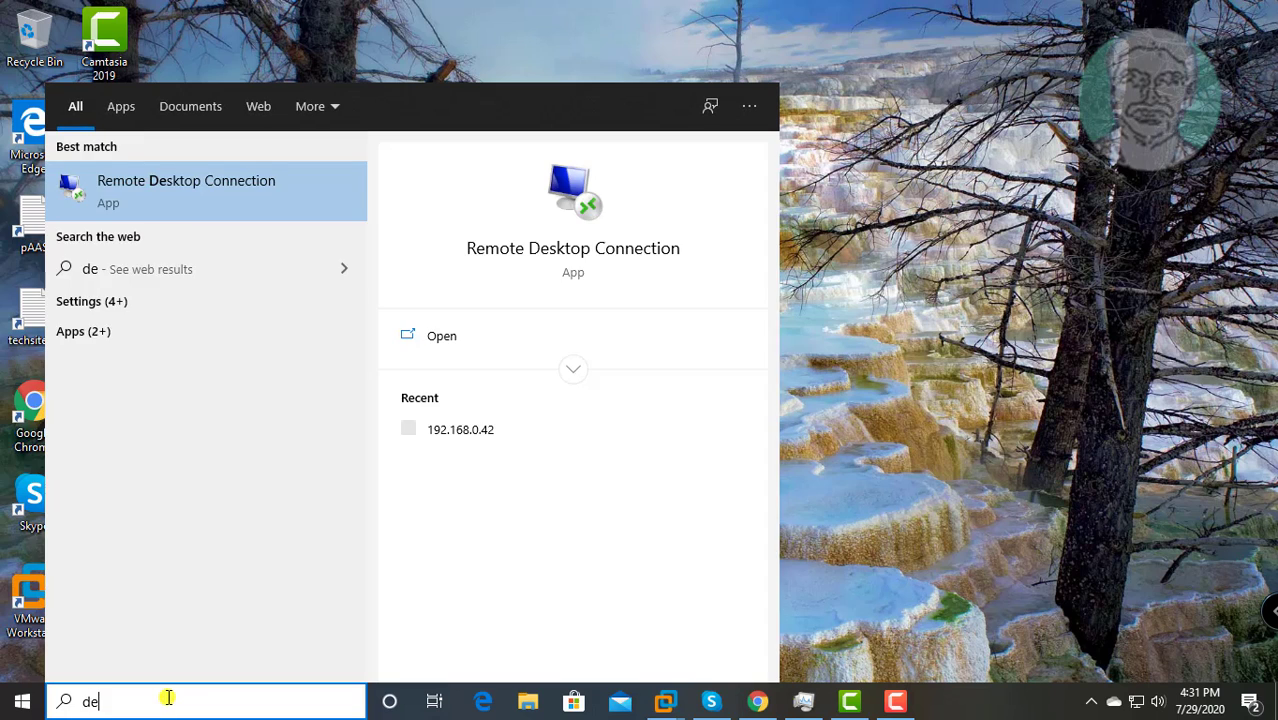
type("vice")
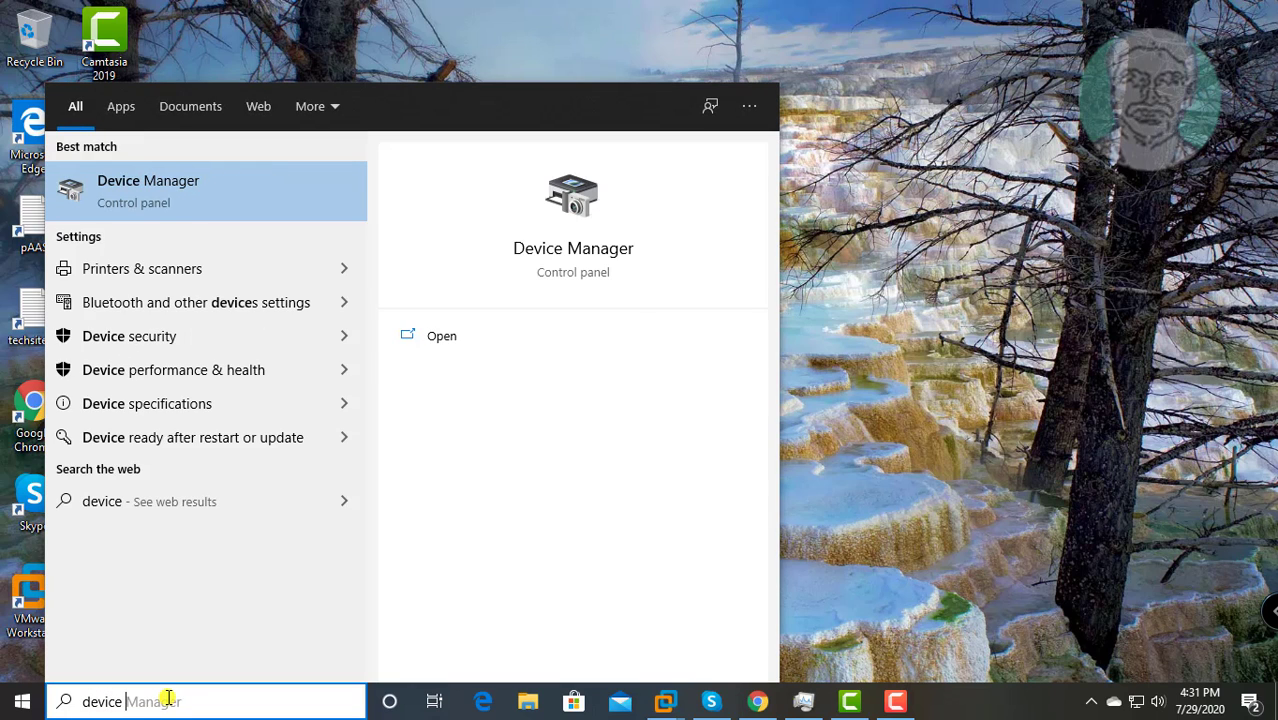
type(" manage")
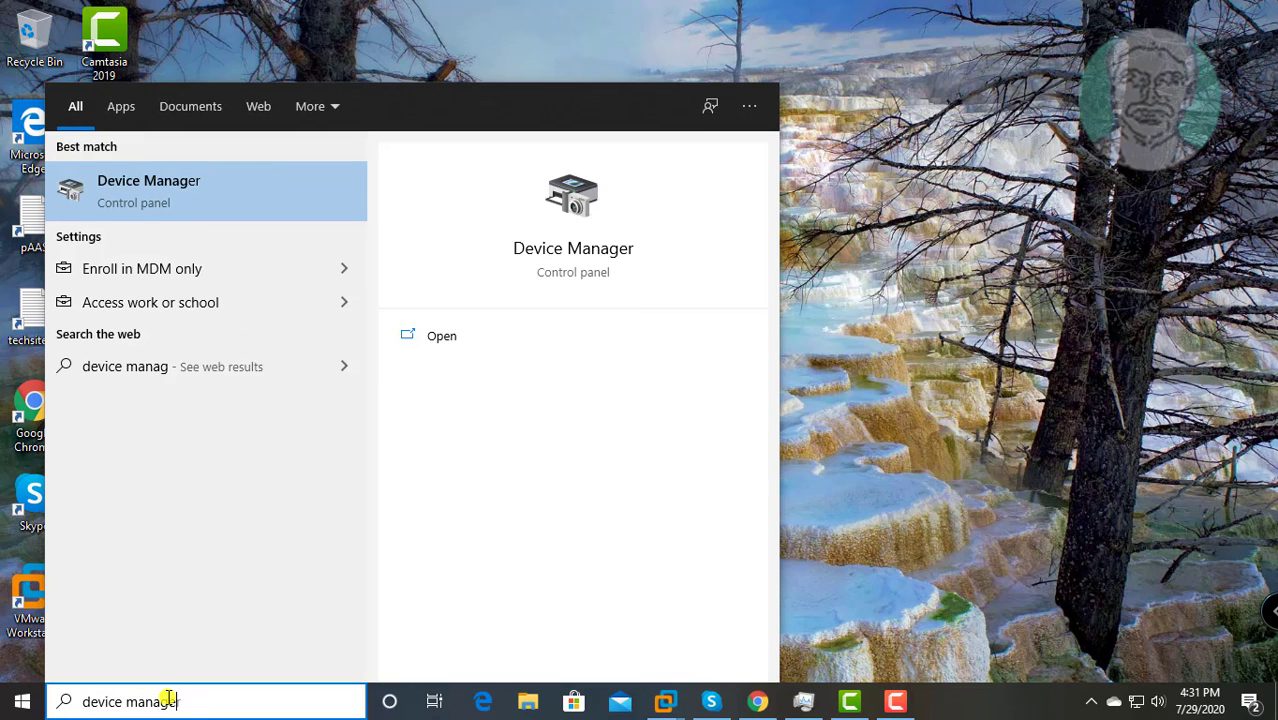
type("r")
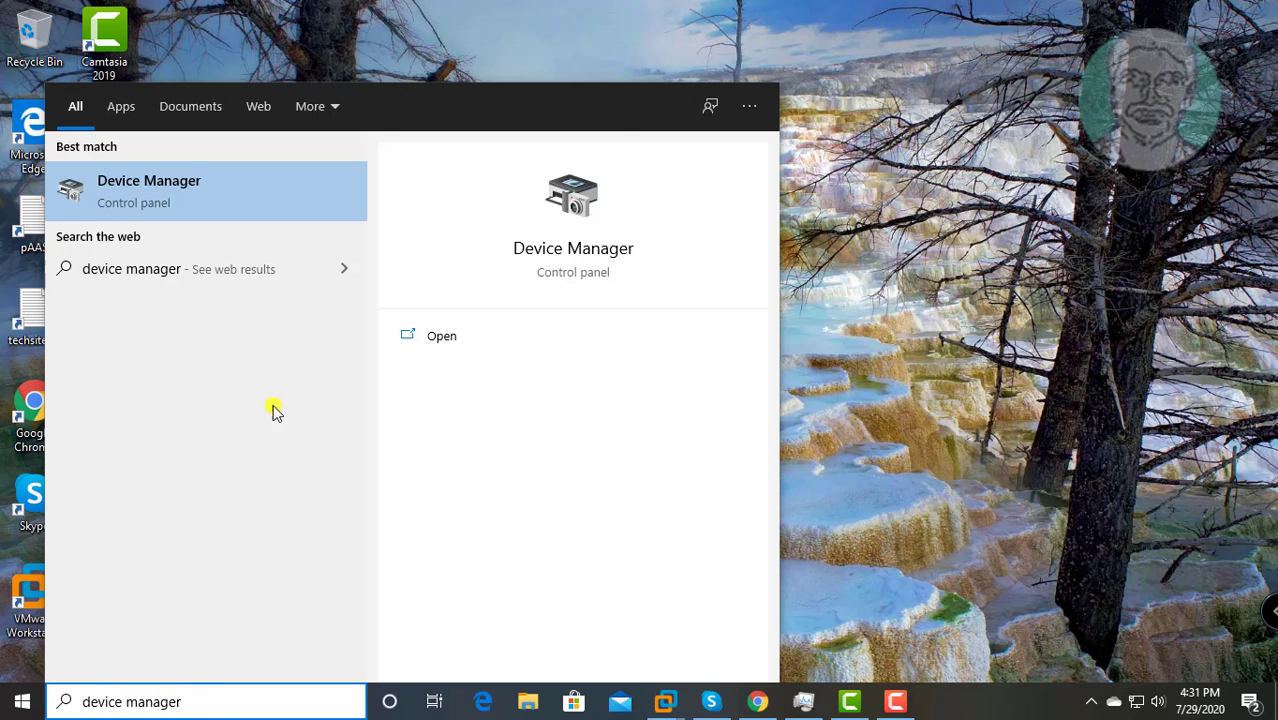
left_click(194, 190)
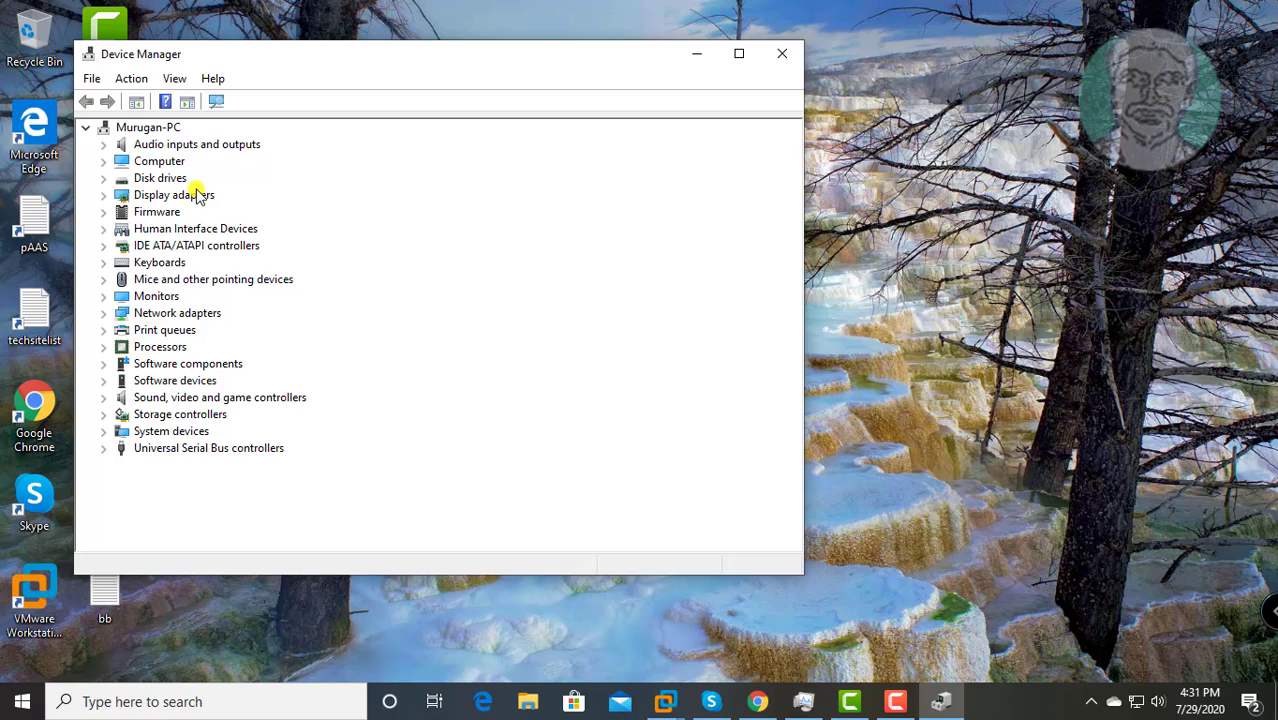
- Start a driver update for the Realtek RTL8188EU Wireless LAN 802.11n USB 2.0 Network Adapter under Network adapters
left_click(187, 315)
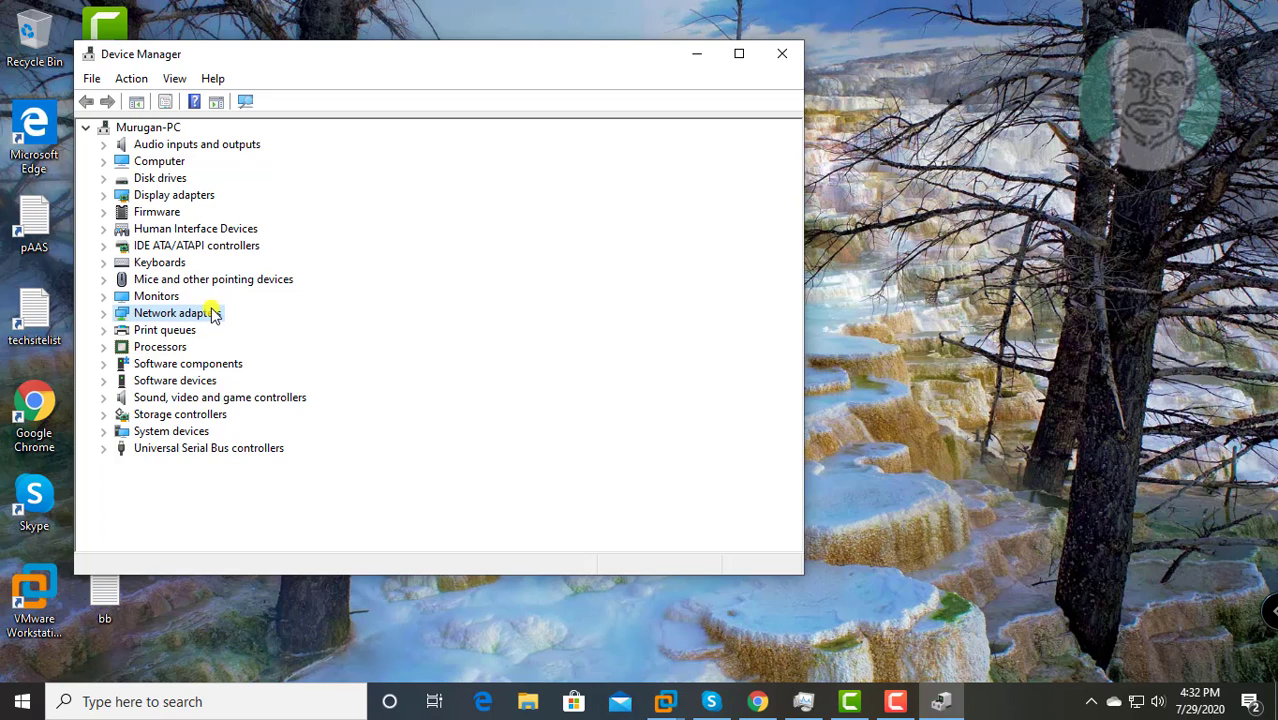
left_click(104, 313)
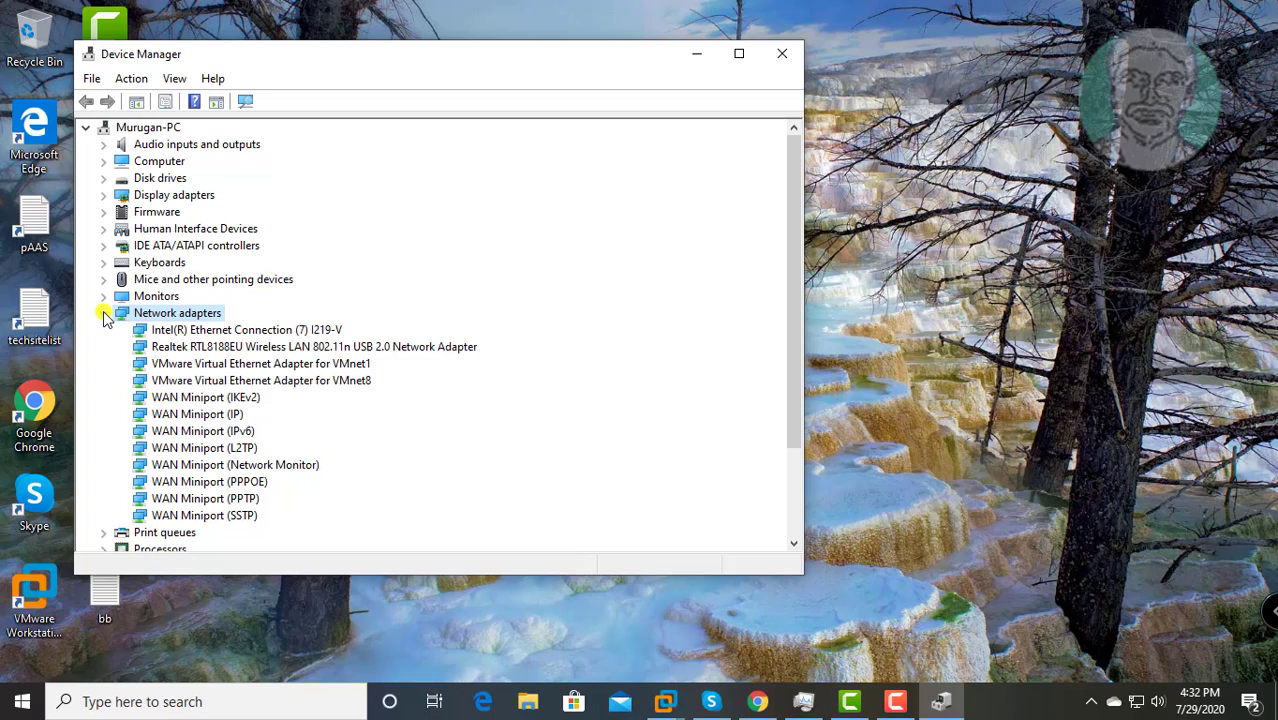
left_click(235, 347)
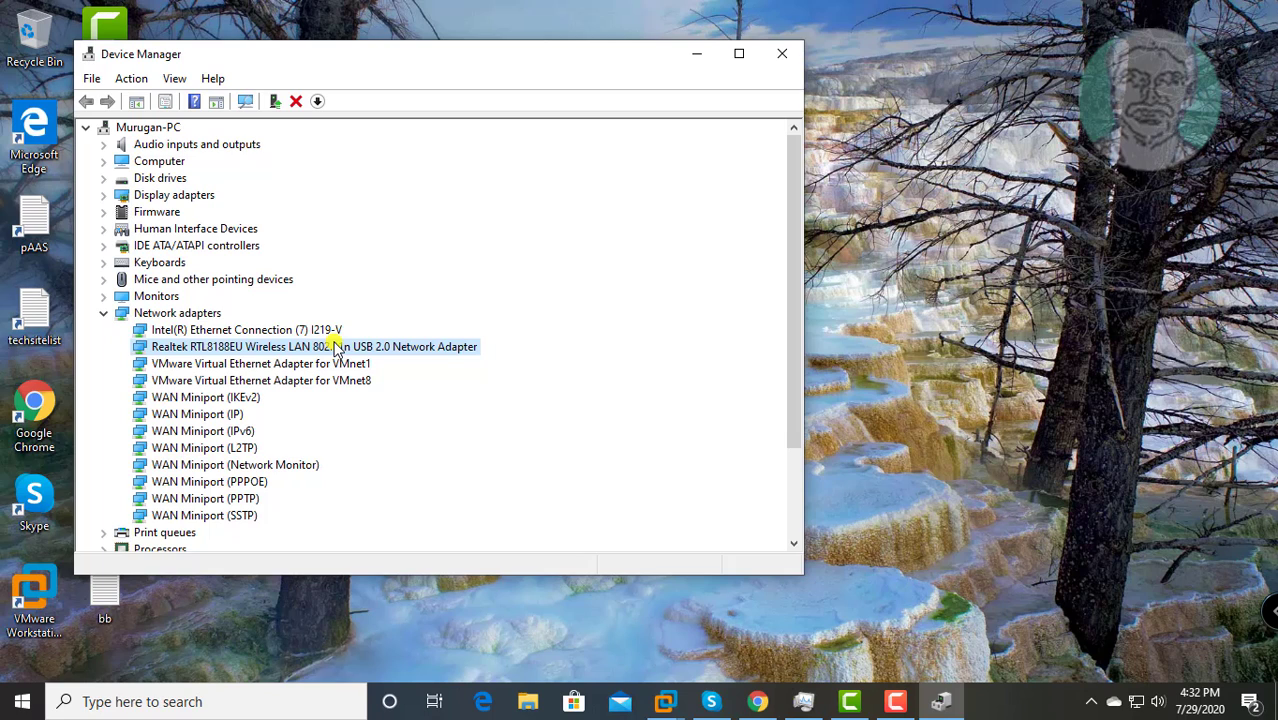
right_click(414, 350)
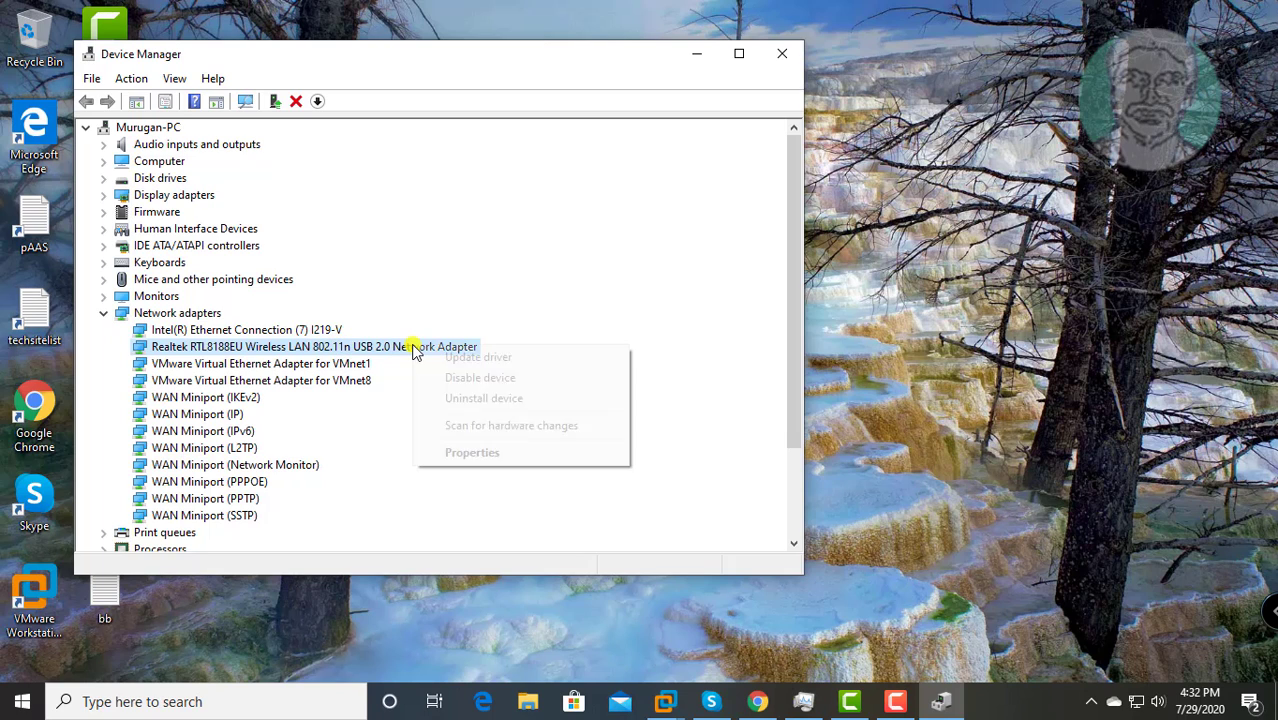
left_click(490, 357)
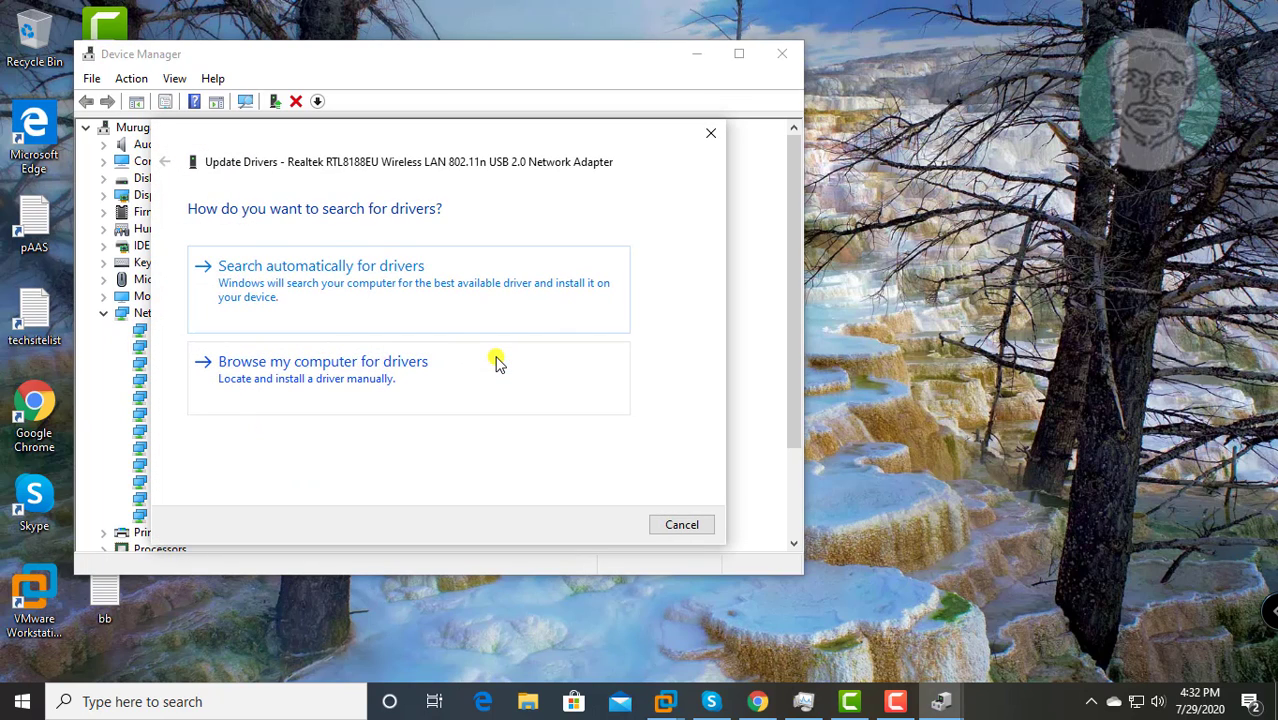
- Install the compatible Realtek RTL8188EU driver from the list of drivers available on the computer, and close Device Manager
left_click(369, 375)
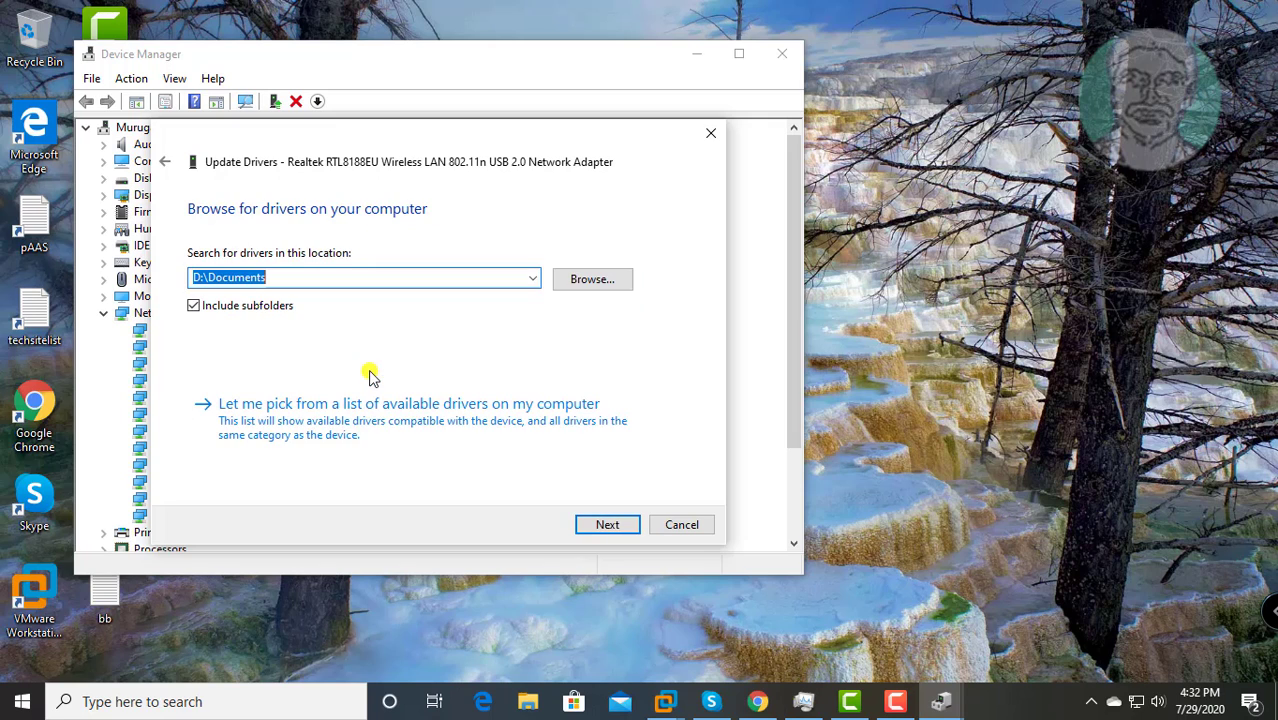
left_click(400, 443)
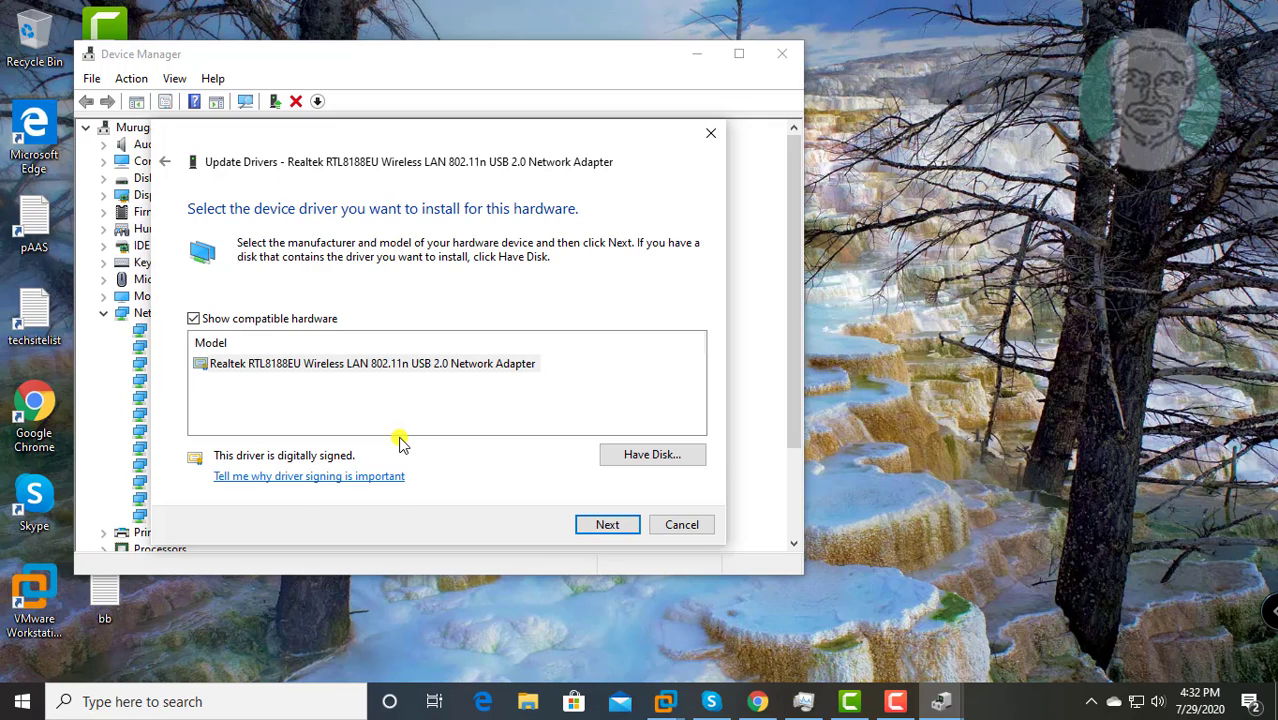
left_click(443, 363)
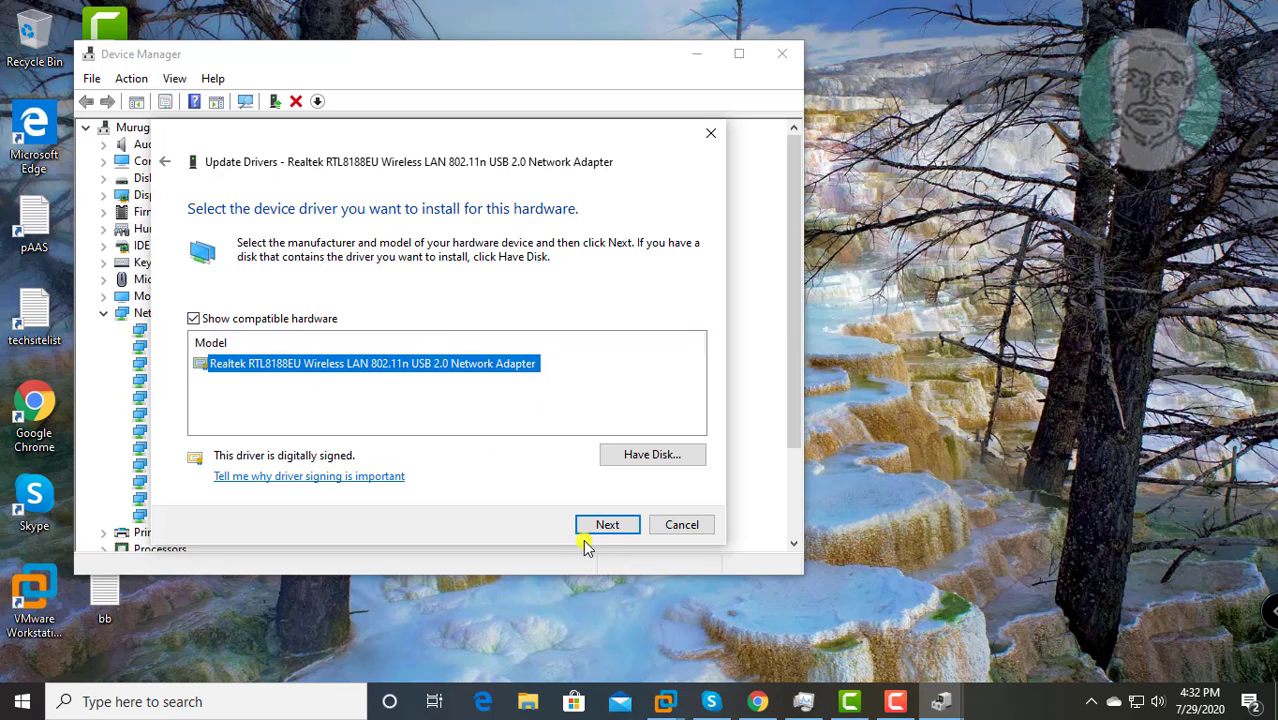
left_click(612, 526)
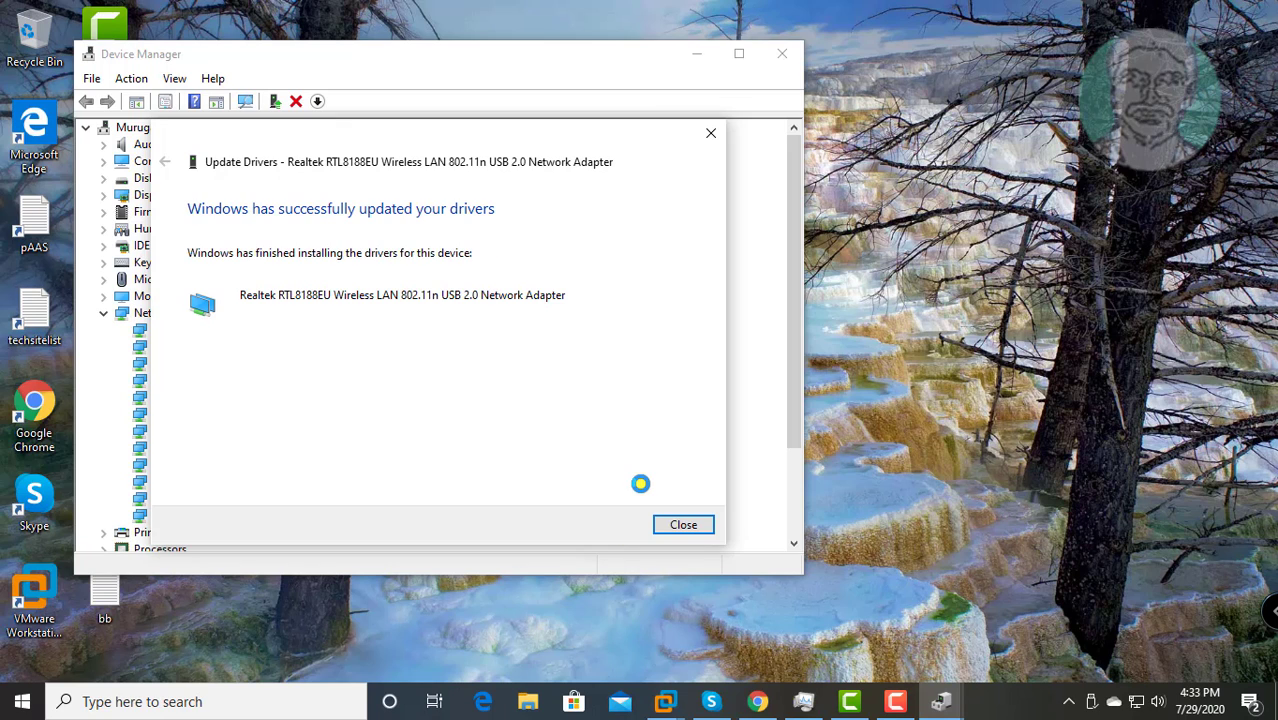
left_click(677, 527)
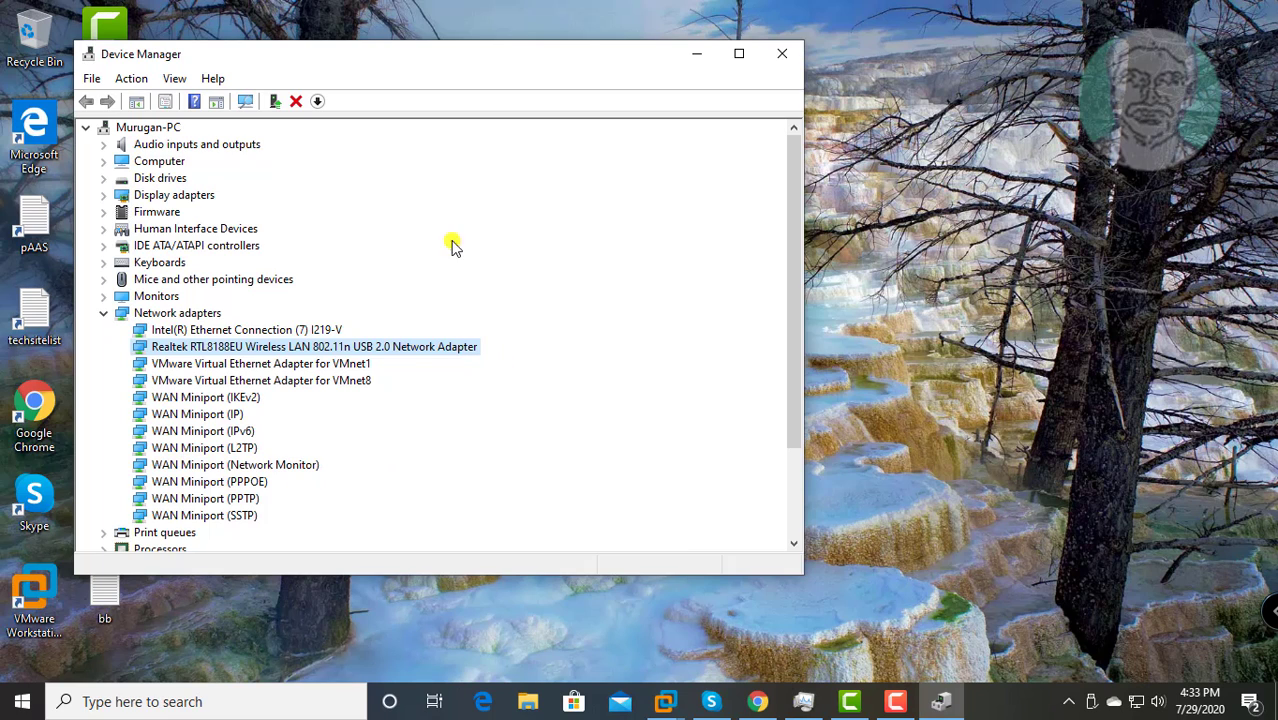
left_click(103, 316)
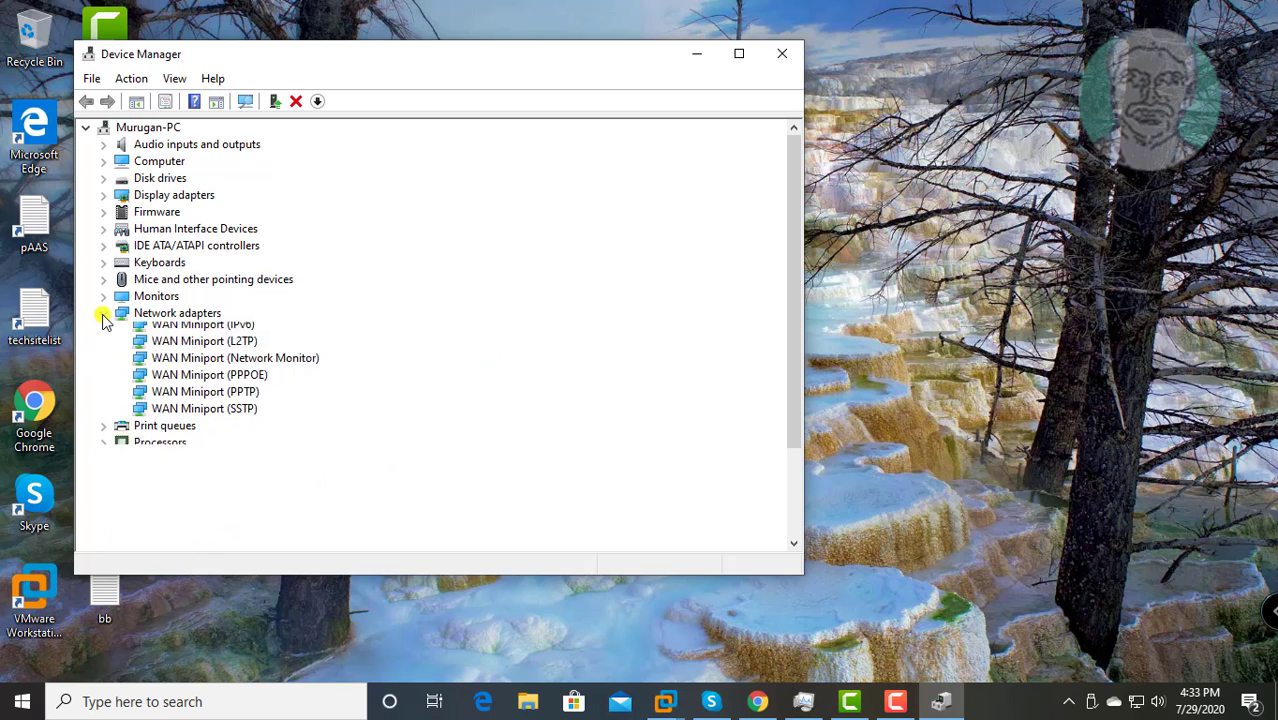
left_click(780, 56)
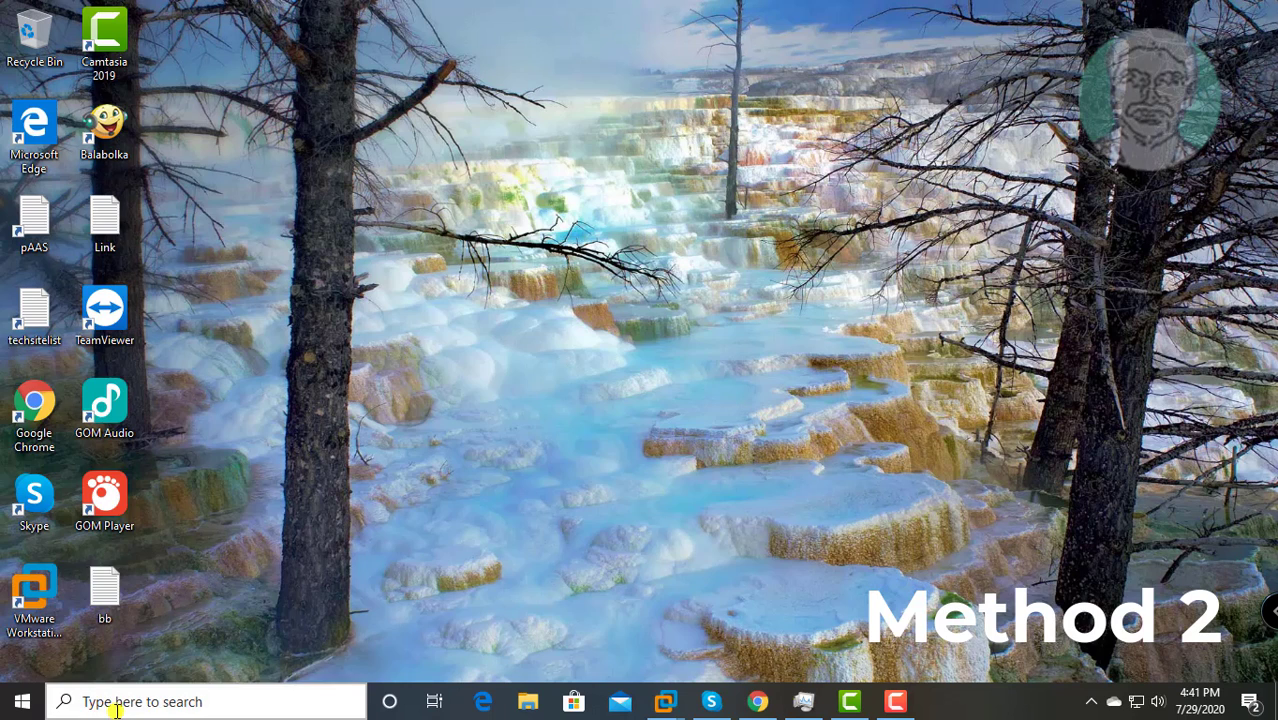
- Reopen Device Manager by searching Windows for "device manager"
left_click(116, 708)
type("de")
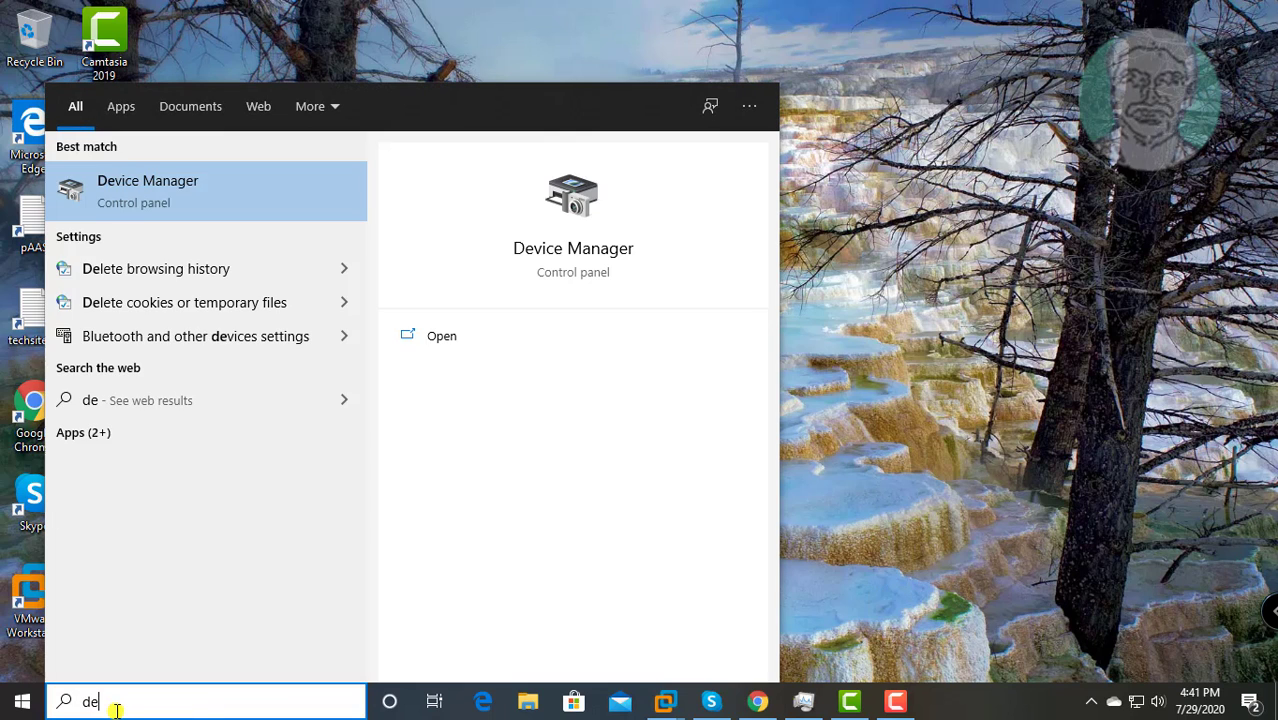
type("vice m")
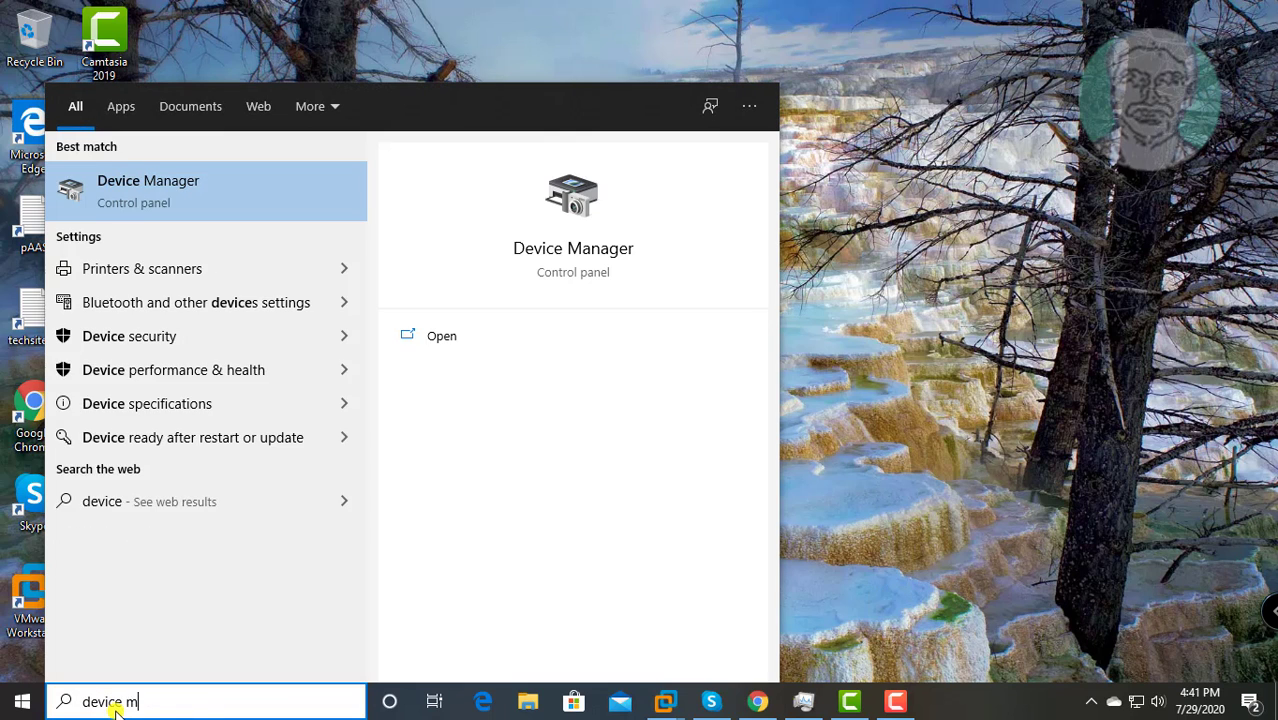
type("anager")
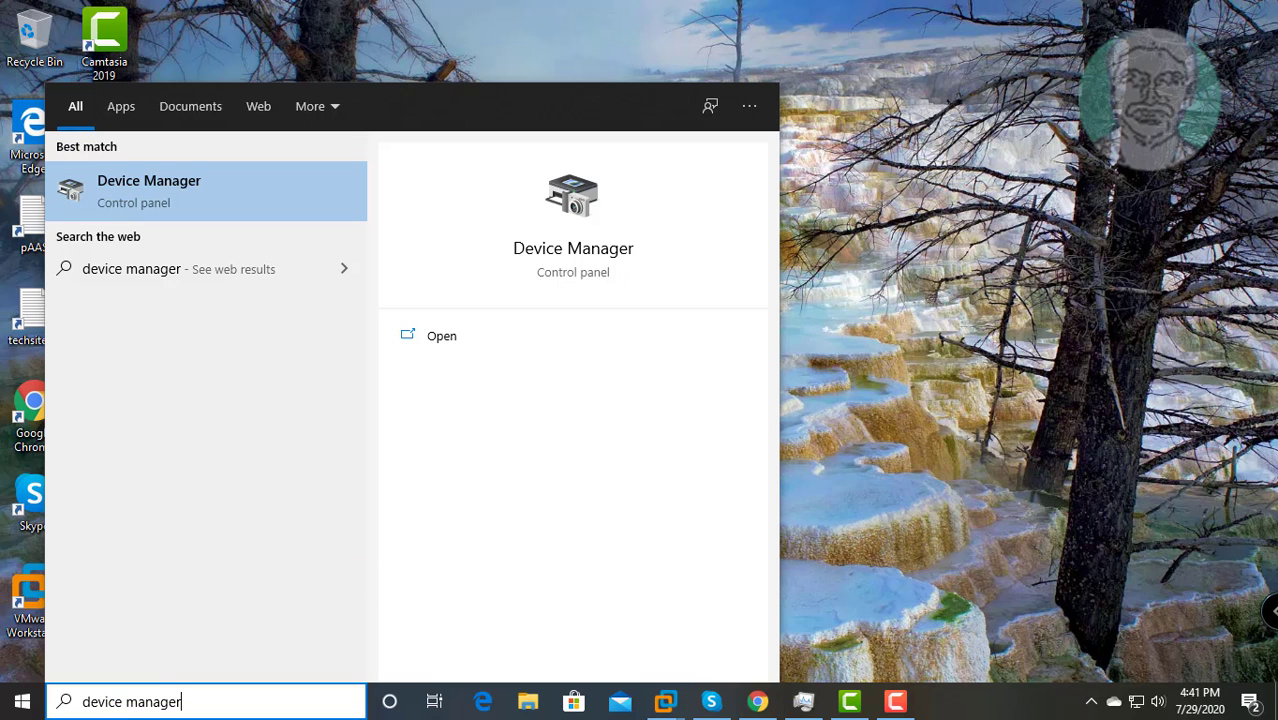
left_click(203, 185)
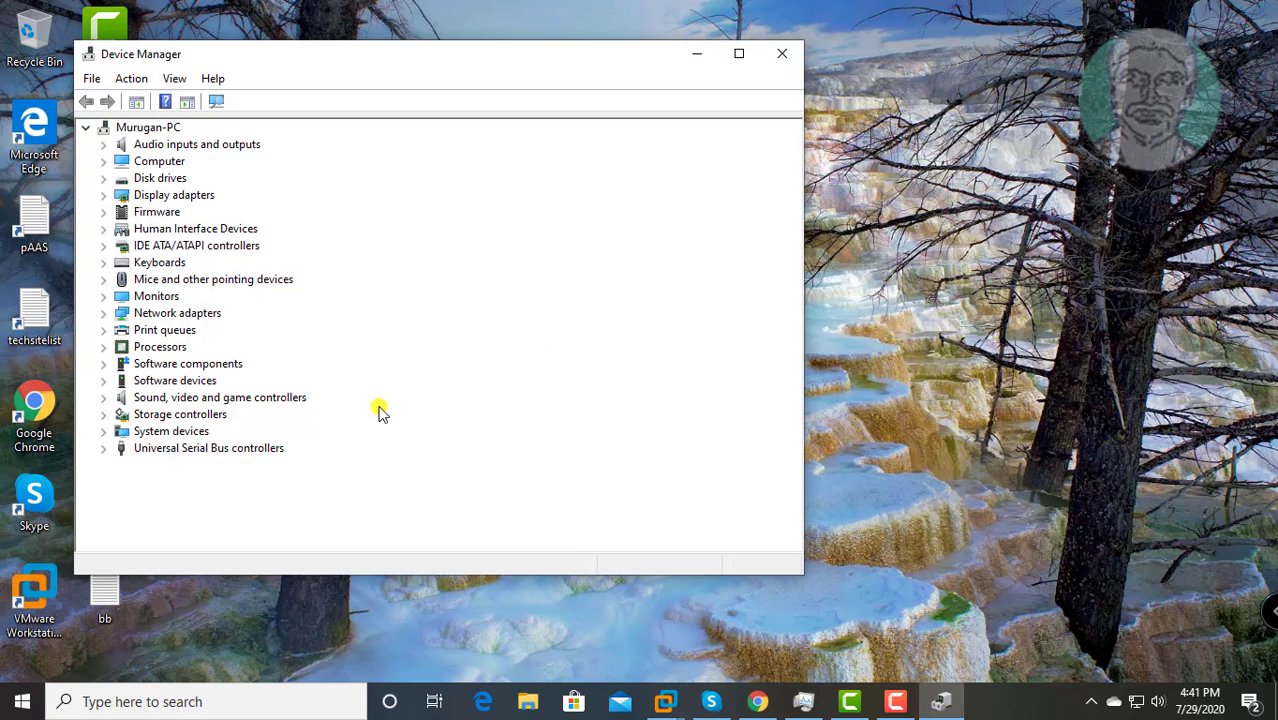
- Look up the uninstall option for the Realtek RTL8188EU wireless adapter under Network adapters, and close Device Manager without uninstalling it
left_click(129, 315)
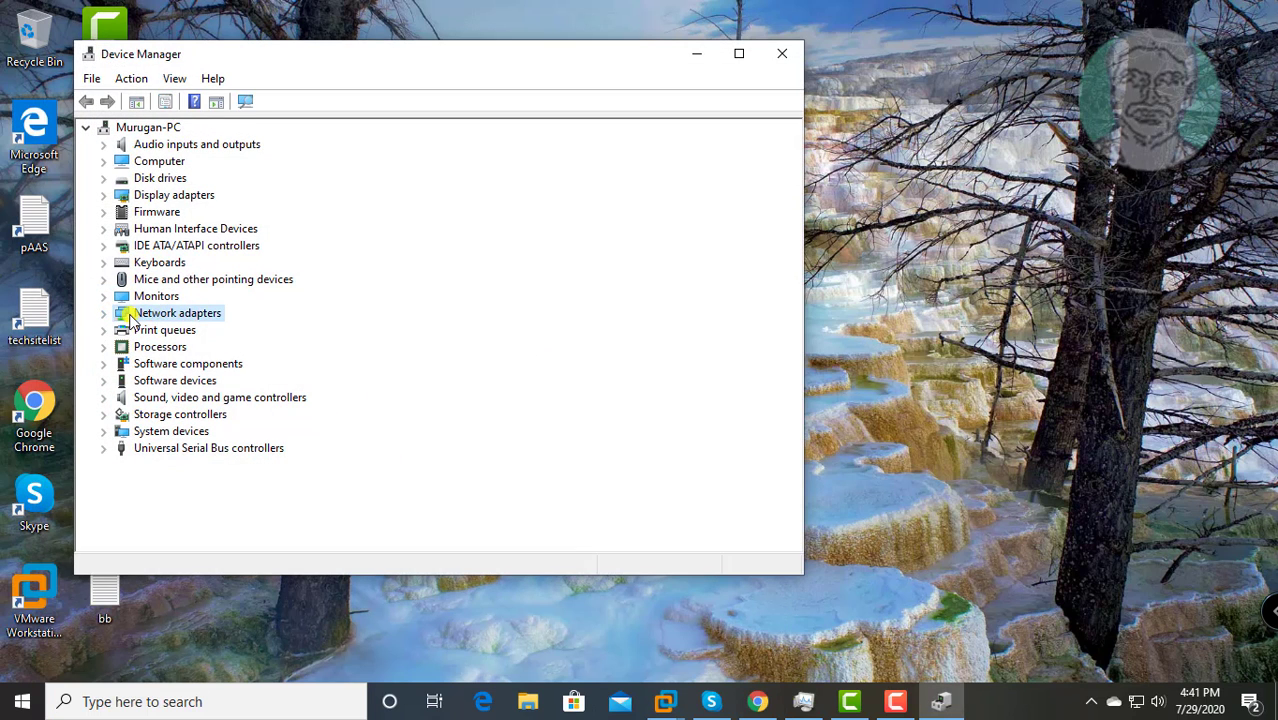
left_click(104, 314)
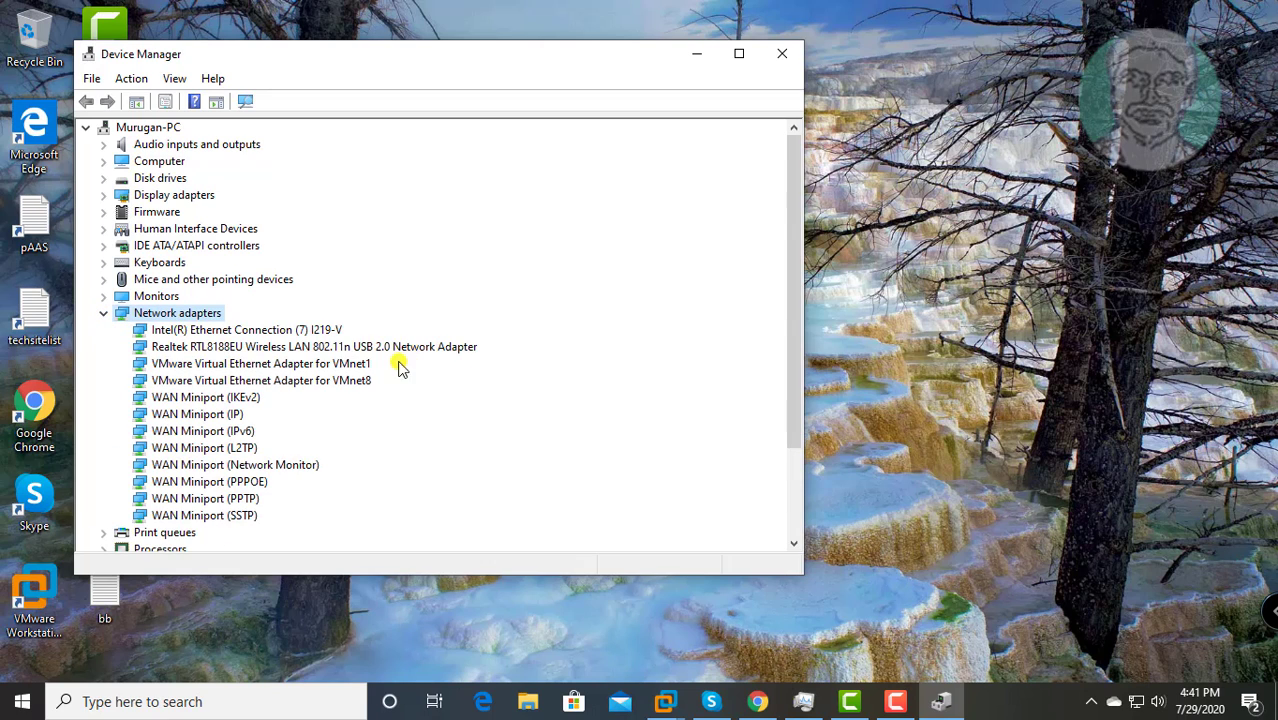
left_click(320, 348)
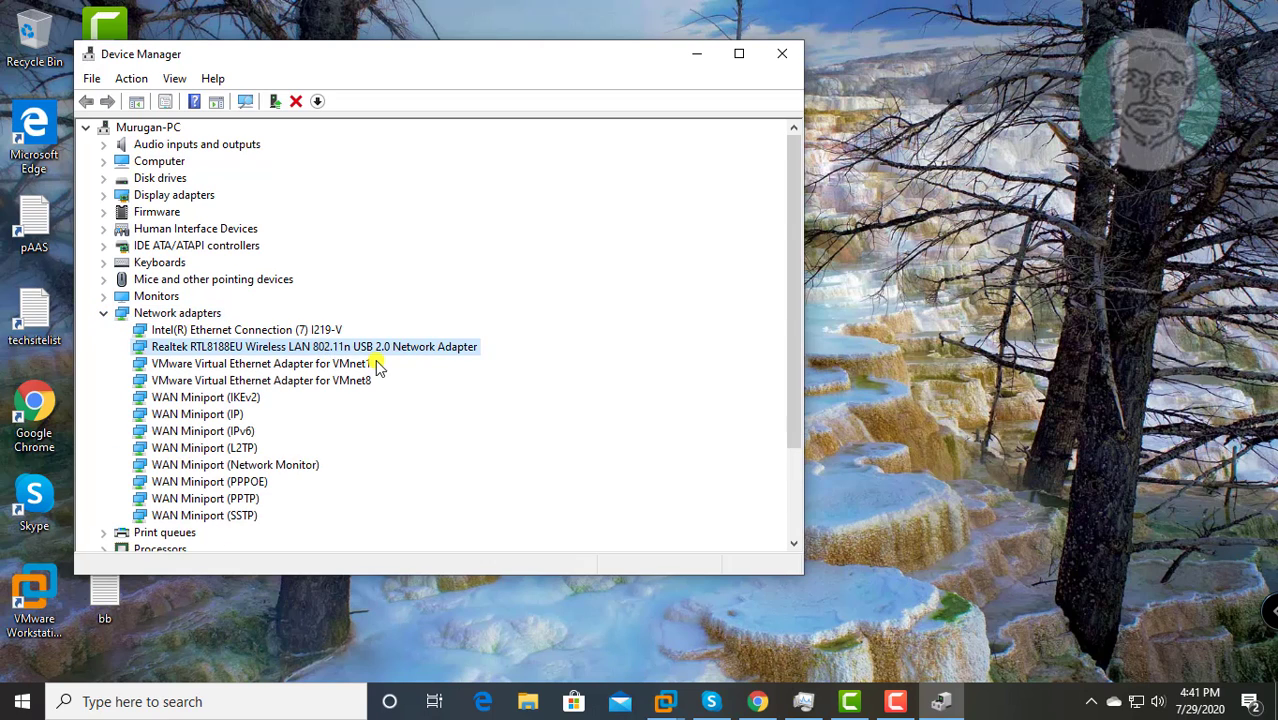
right_click(434, 357)
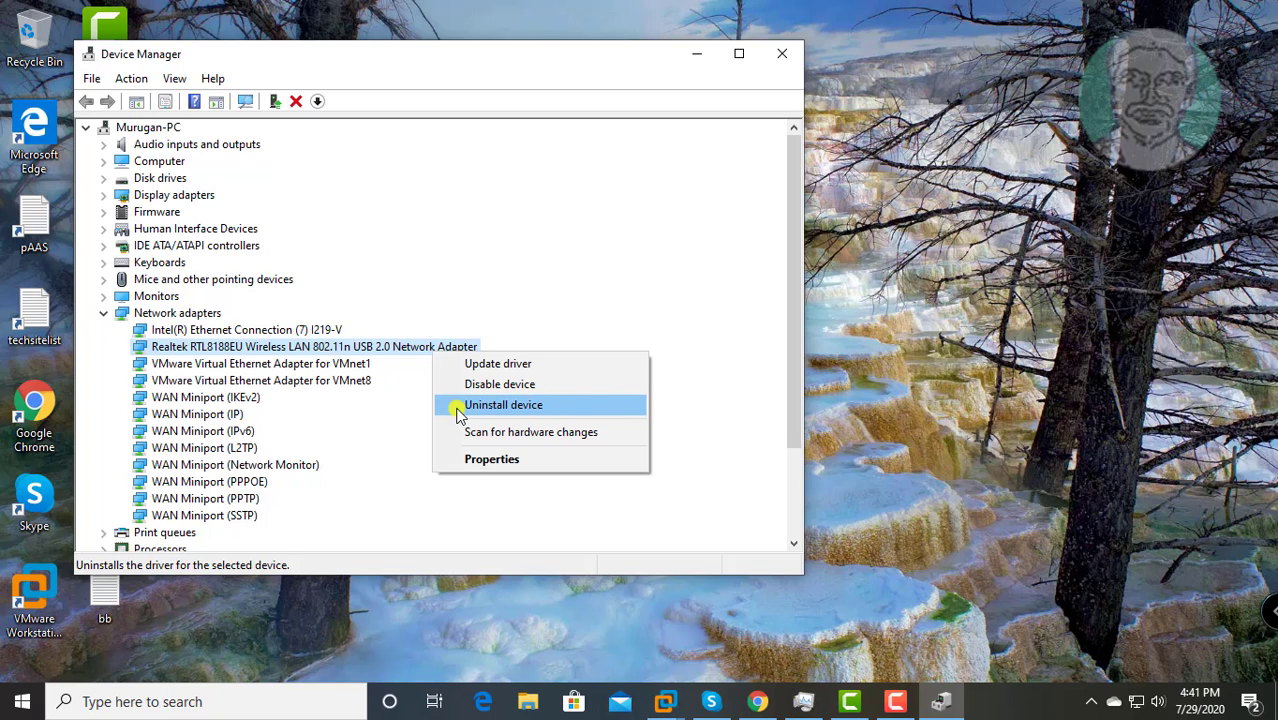
left_click(160, 316)
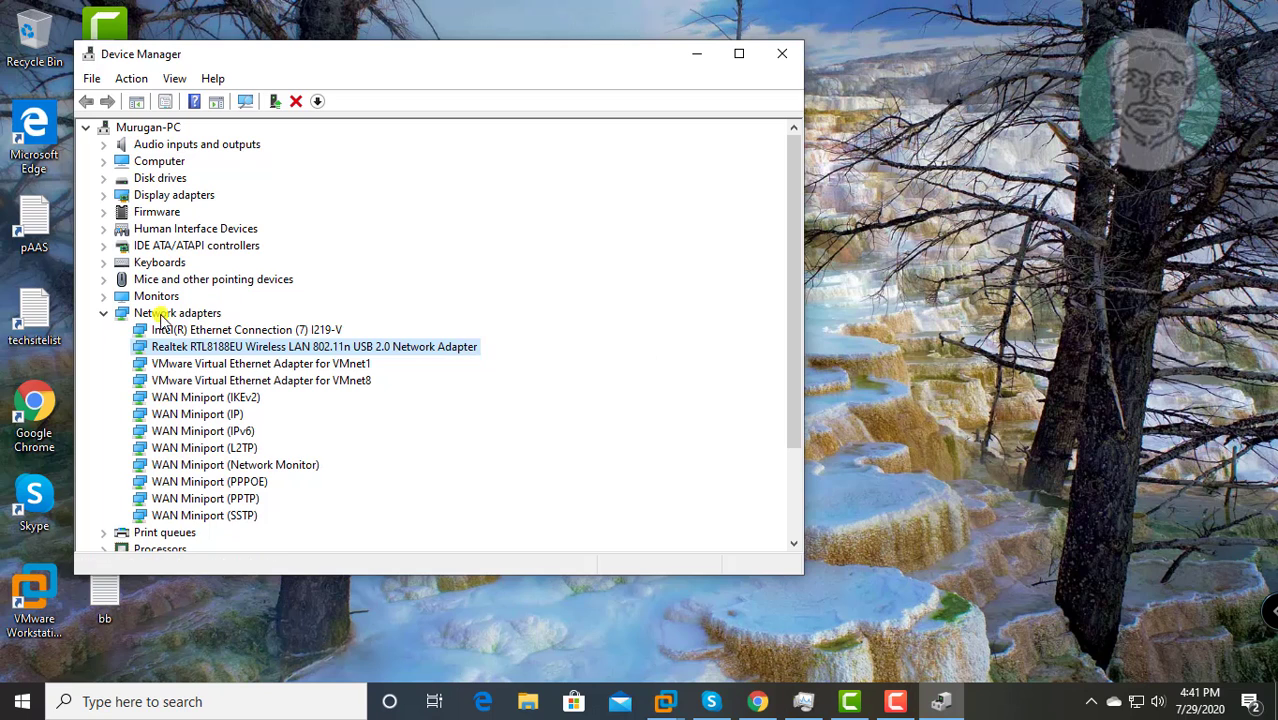
left_click(103, 313)
left_click(782, 54)
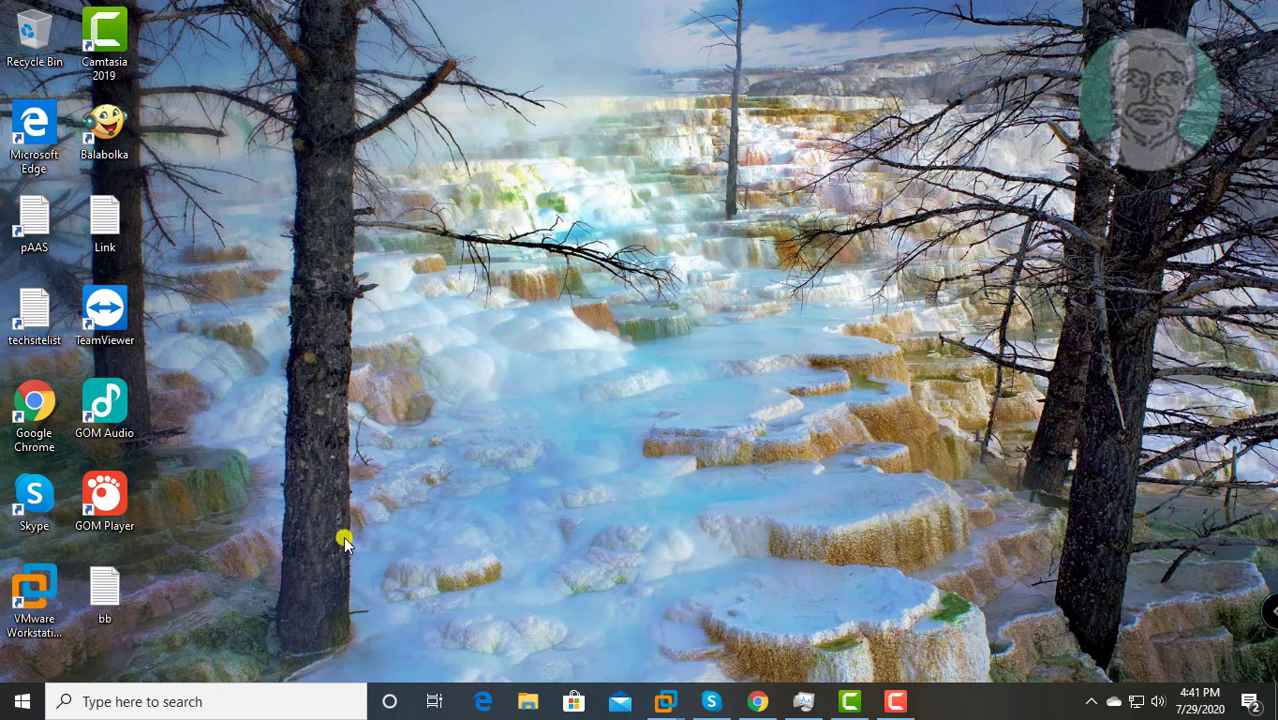
- Bring up the computer's power options to view Restart, and dismiss them without restarting
left_click(24, 705)
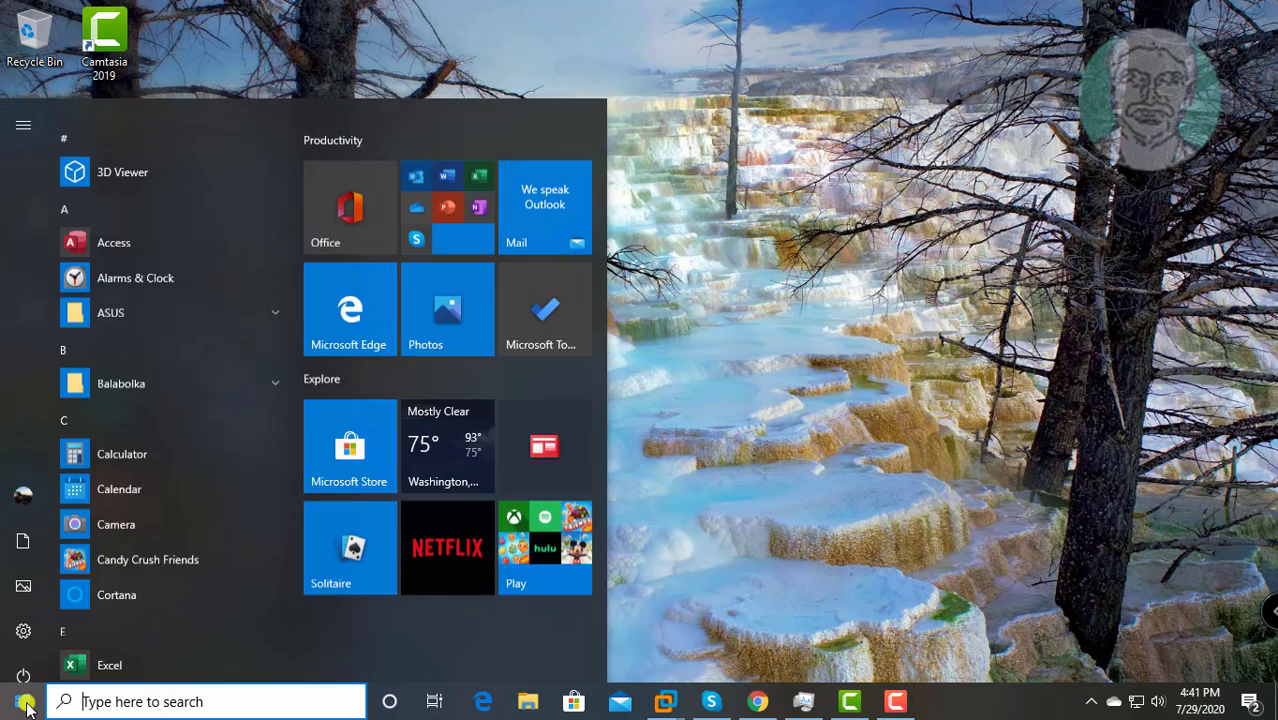
left_click(24, 660)
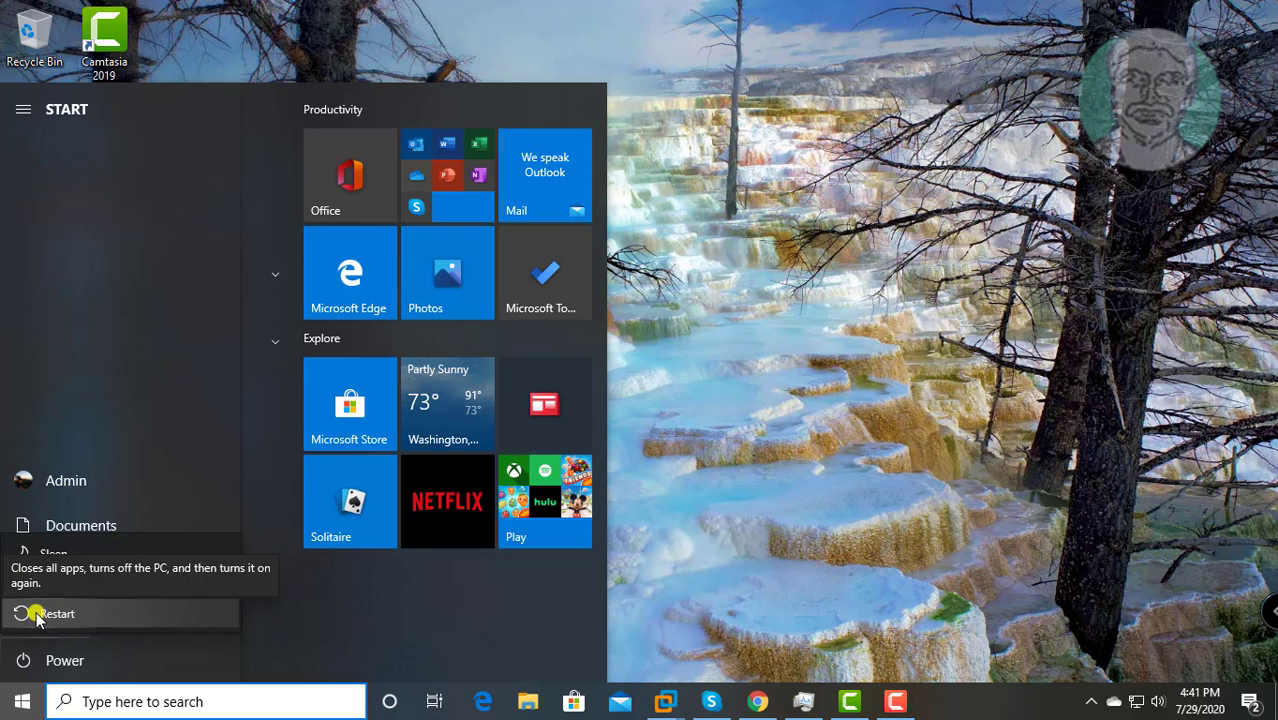
left_click(733, 616)
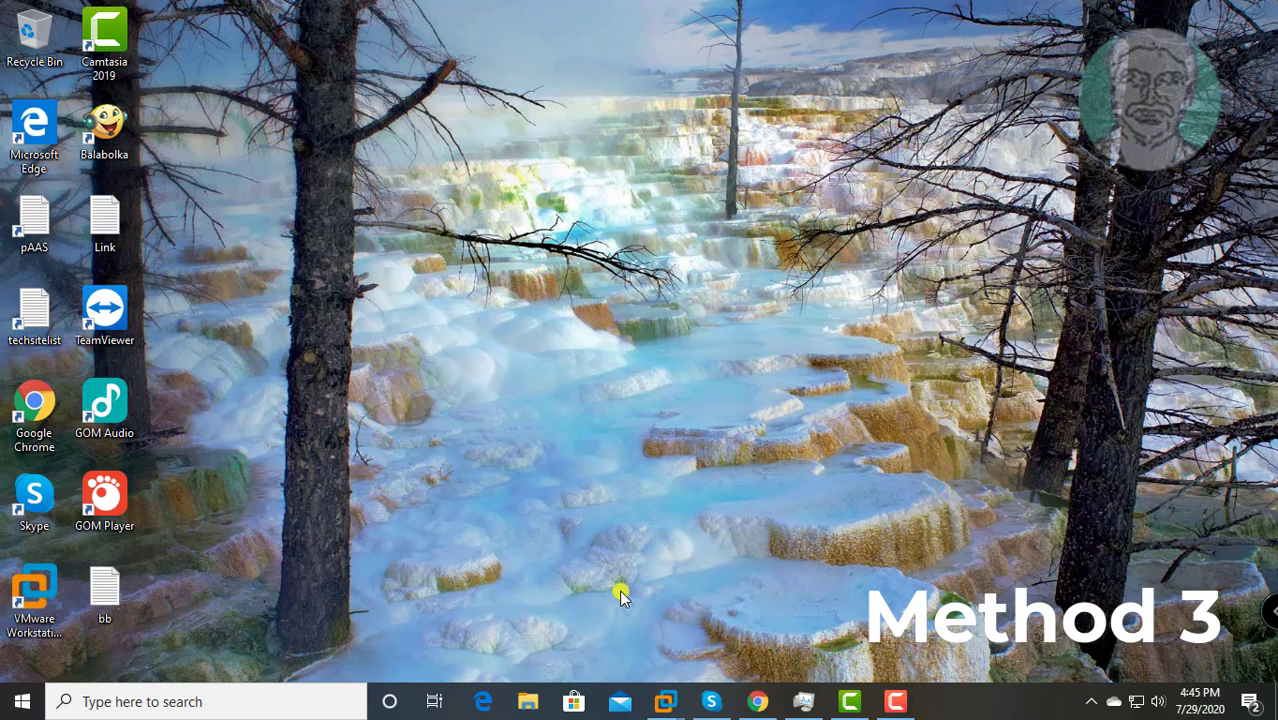
- Search Windows for "device manager" and open Device Manager
left_click(156, 702)
type("de")
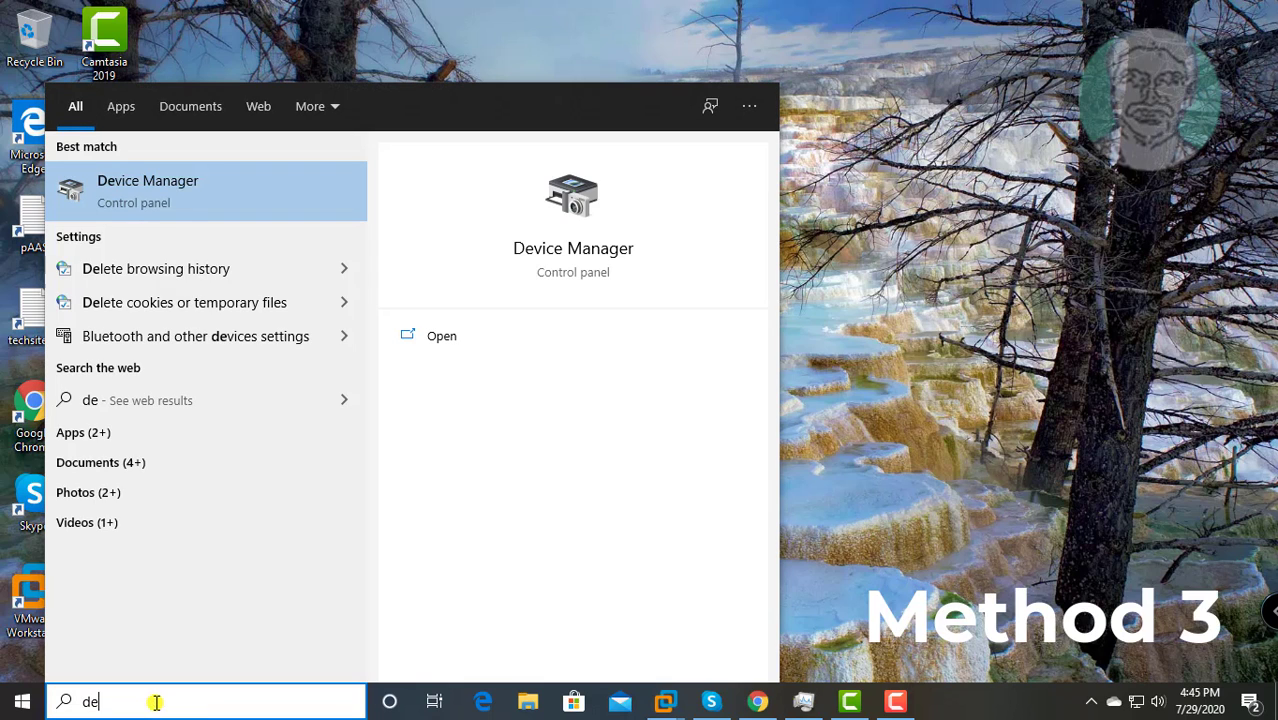
type("vice")
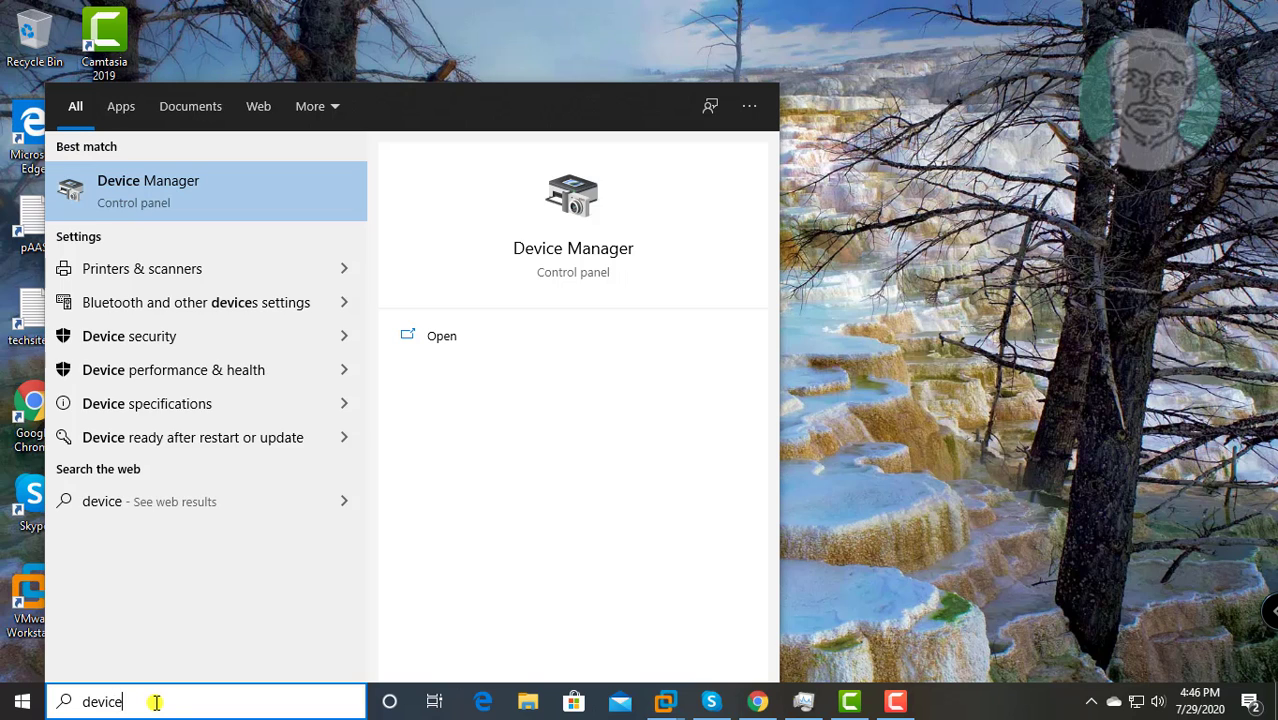
type(" manager")
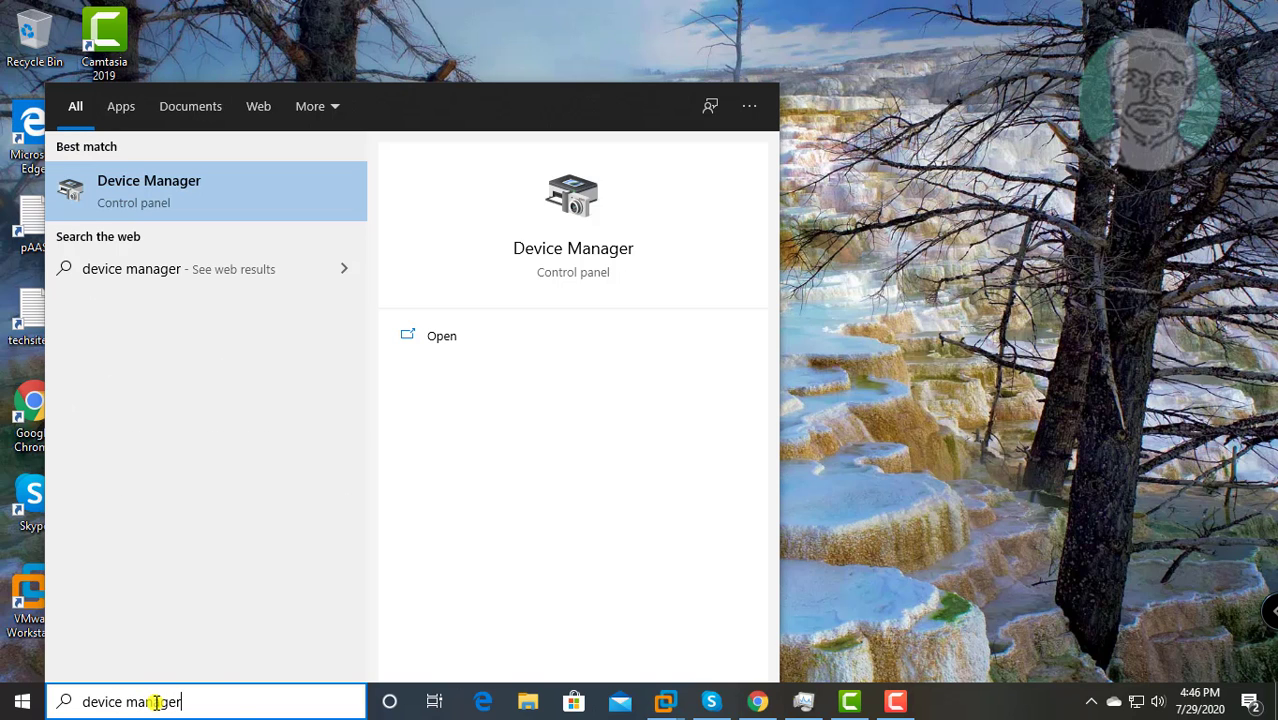
left_click(177, 180)
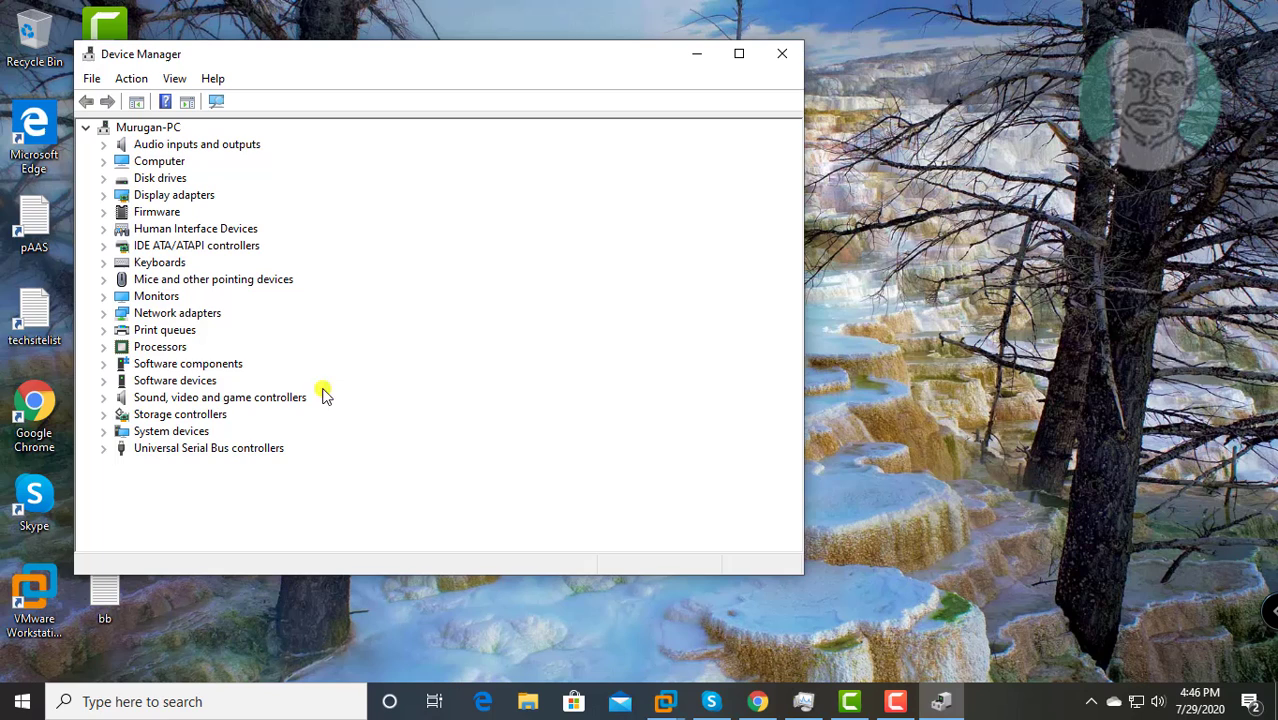
- Open the properties of the Realtek RTL8188EU Wireless LAN 802.11n USB 2.0 Network Adapter under Network adapters
left_click(150, 313)
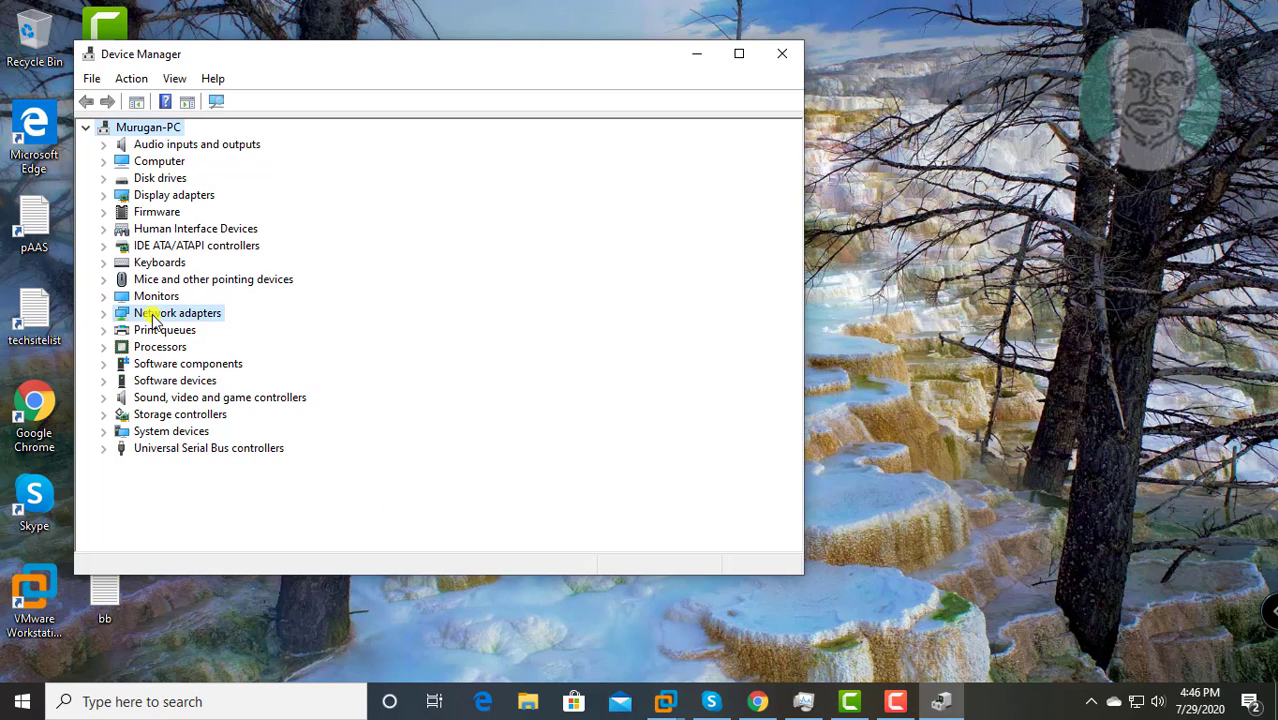
left_click(104, 313)
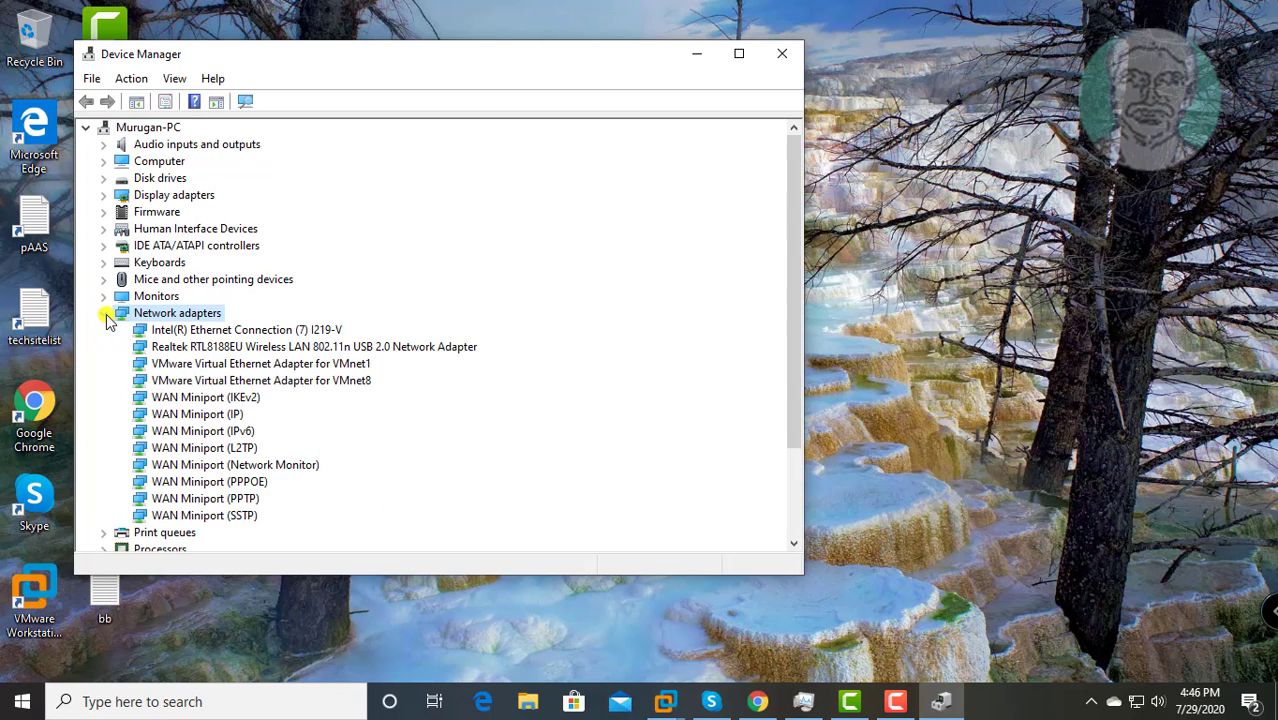
left_click(300, 347)
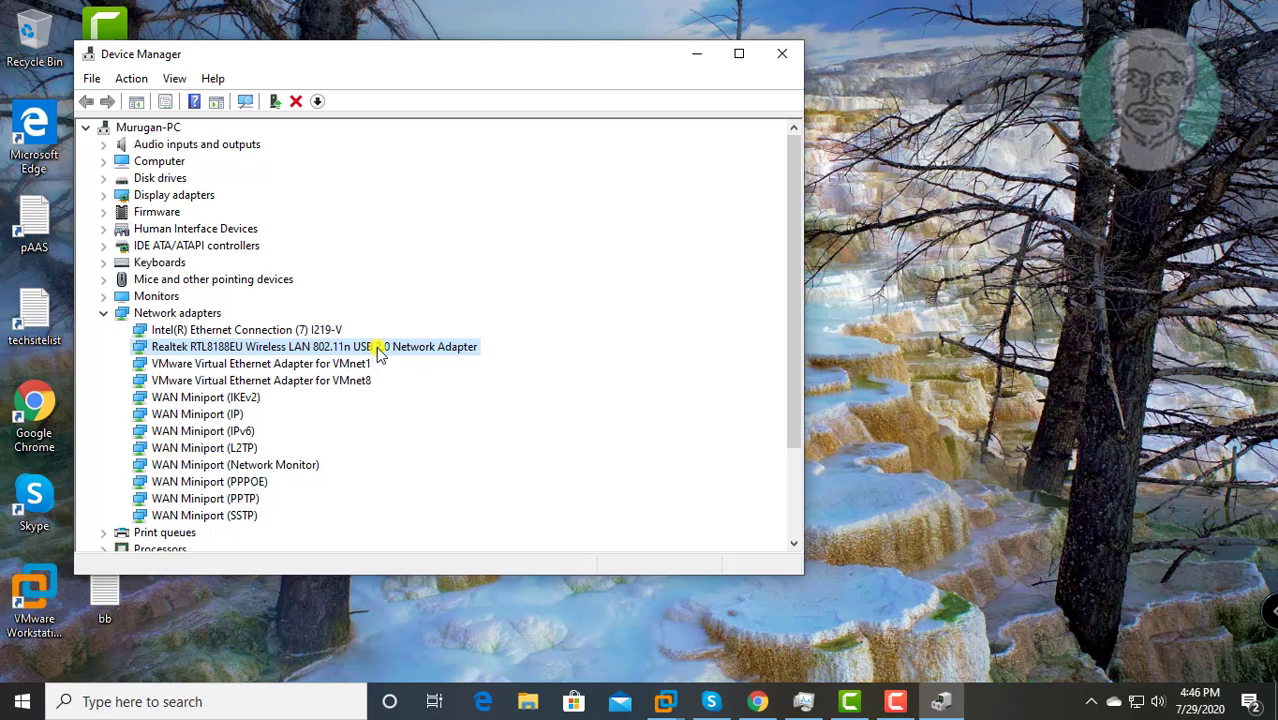
right_click(405, 352)
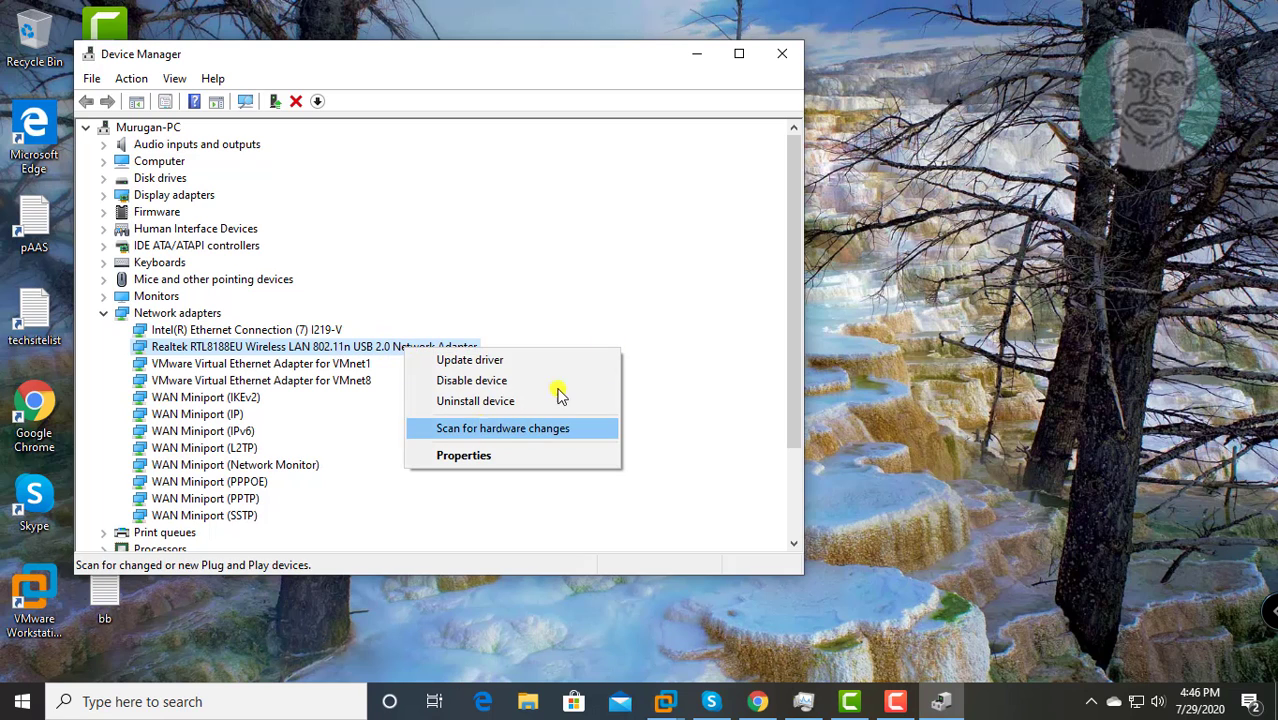
left_click(510, 458)
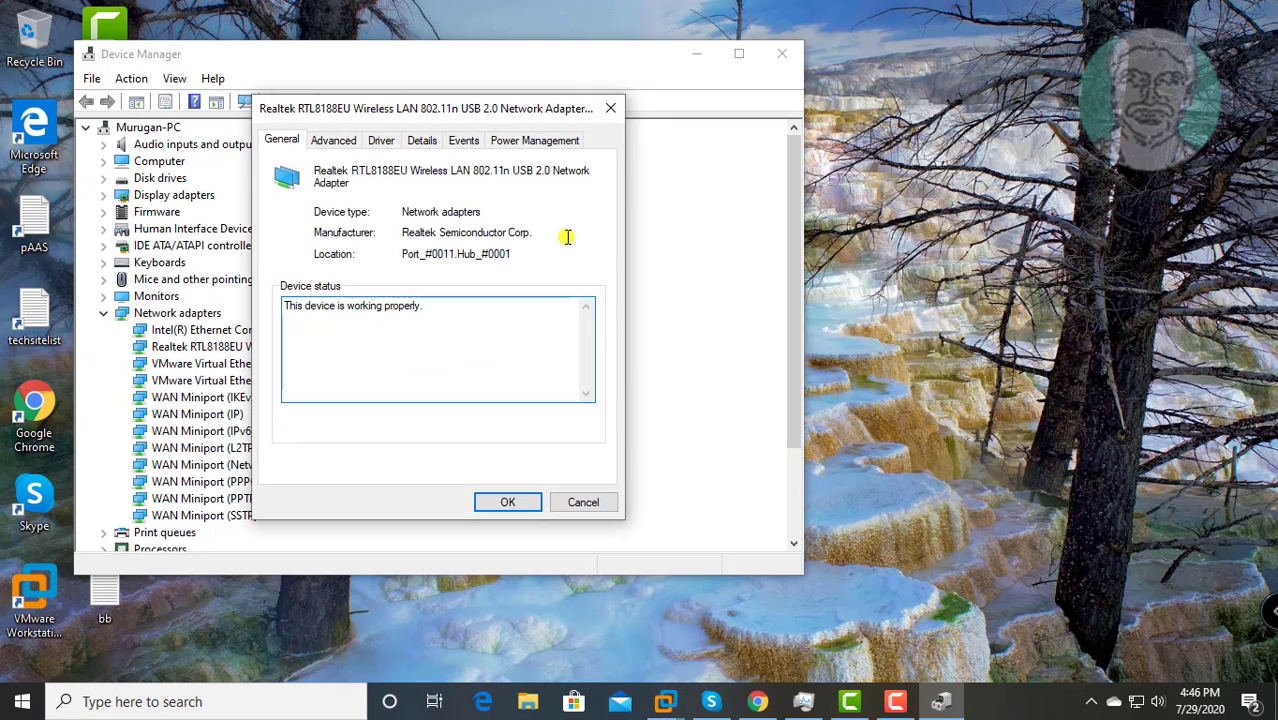
- Disable "Allow the computer to turn off this device to save power" in the adapter's power management settings, and close Device Manager
left_click(531, 142)
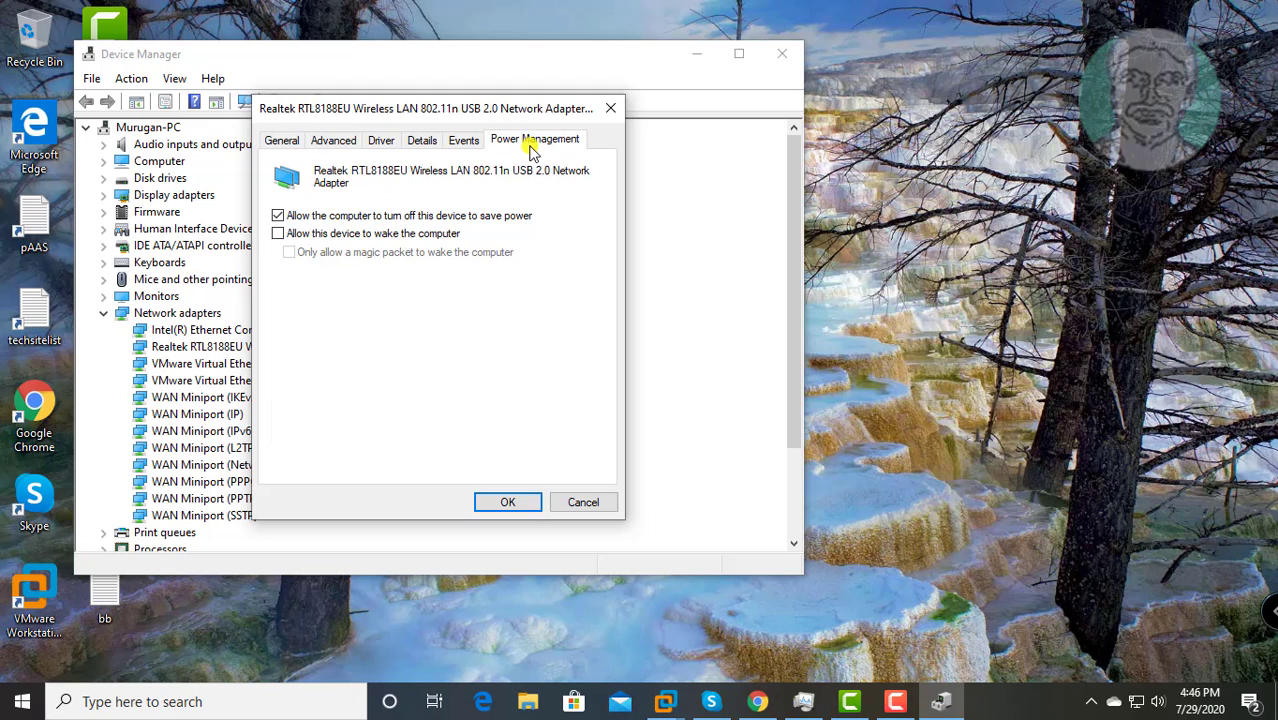
left_click(279, 217)
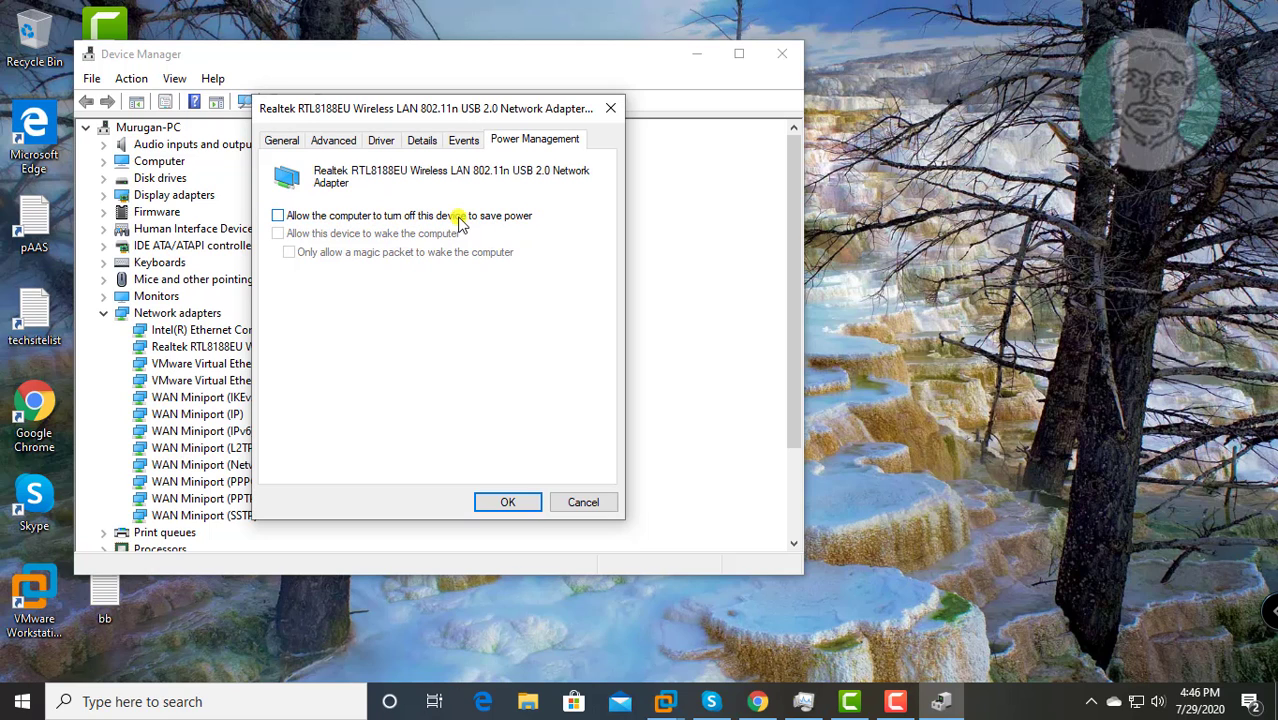
left_click(507, 502)
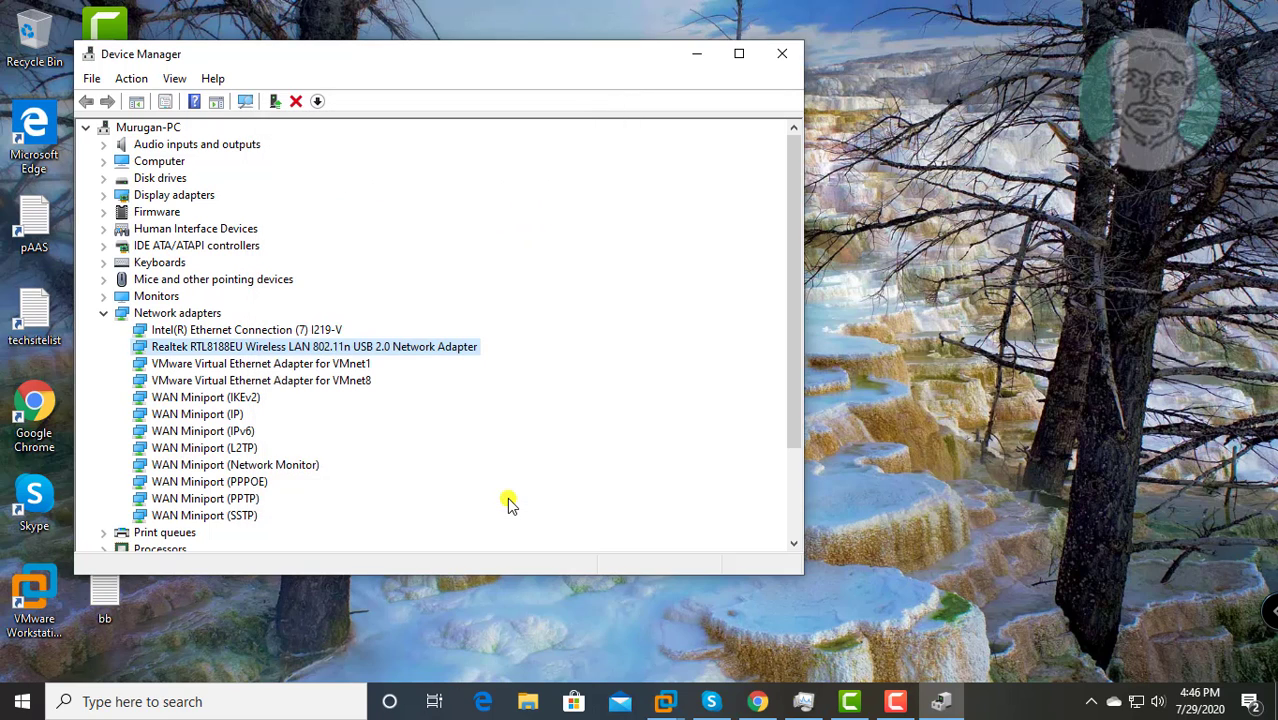
left_click(794, 54)
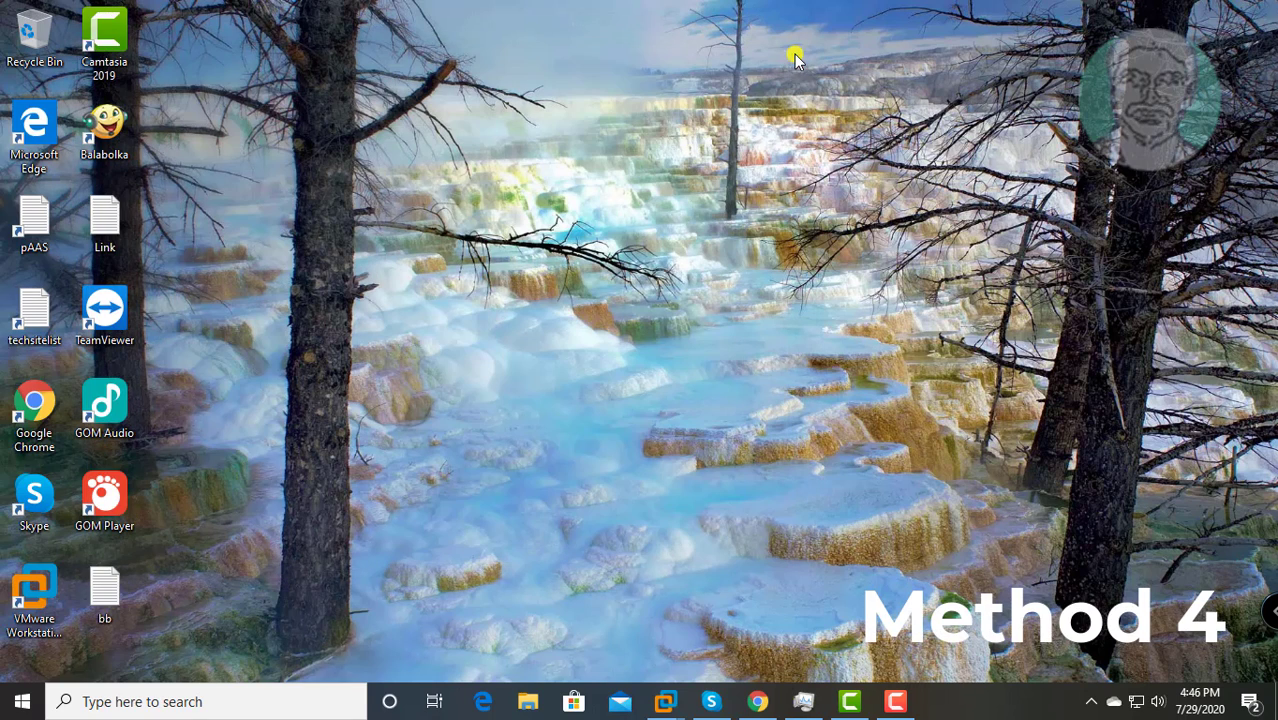
- Search Windows for "system configuration" and open System Configuration
left_click(177, 701)
type("system")
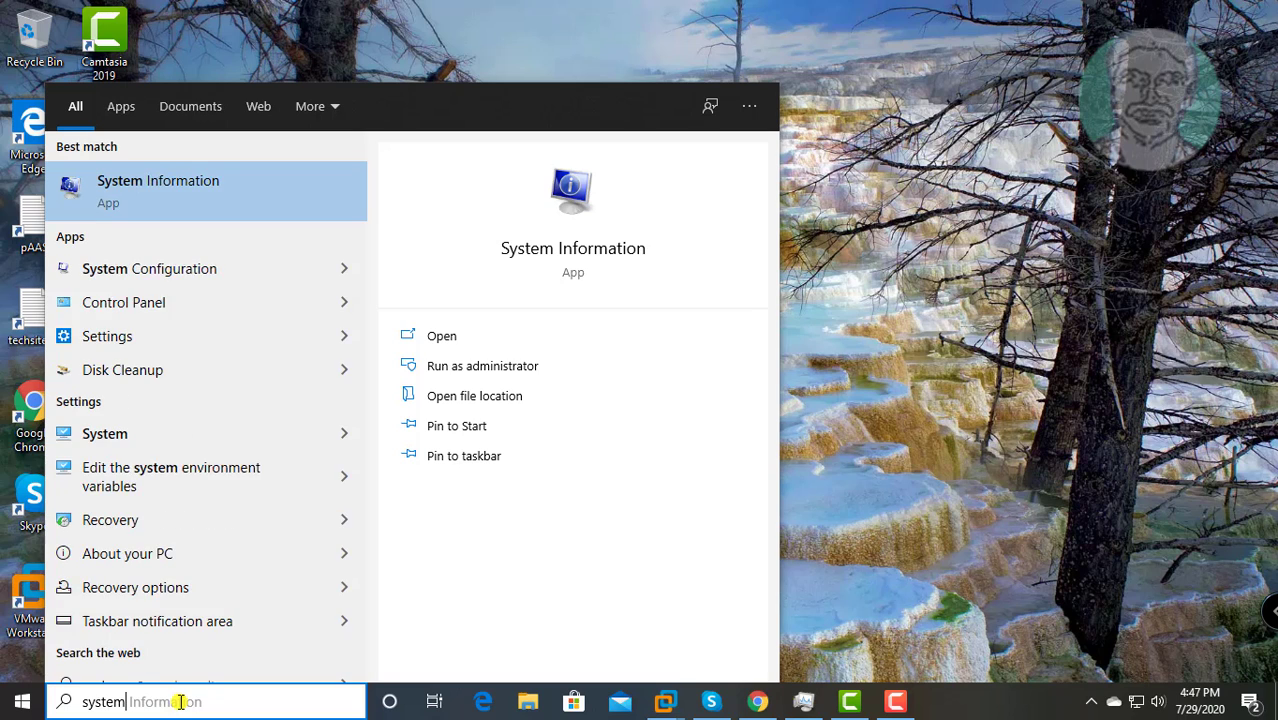
type(" configuration")
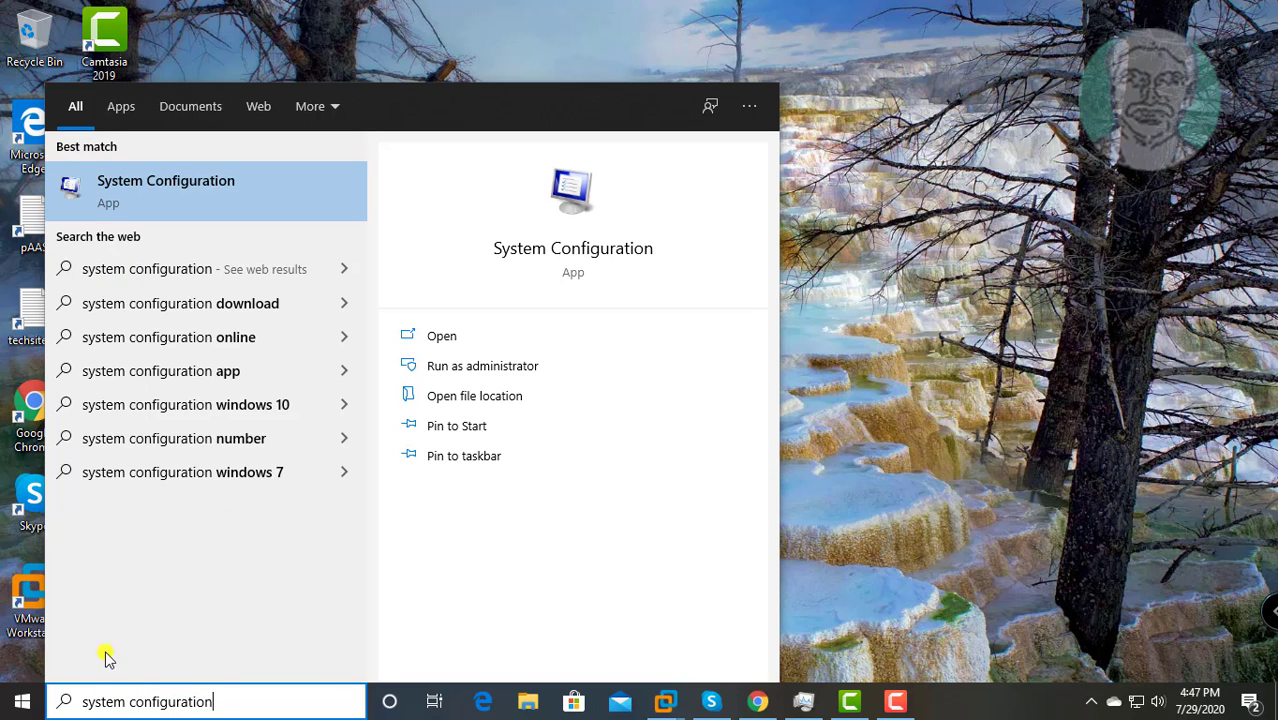
left_click(180, 190)
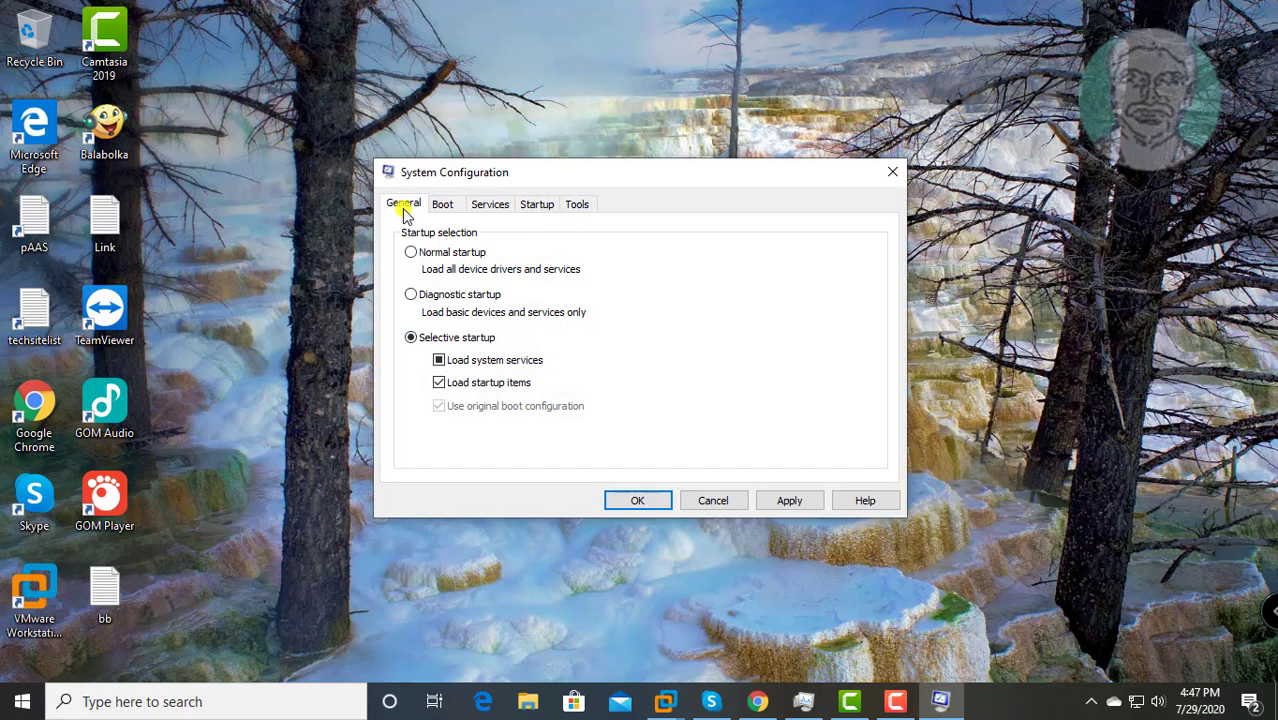
- Enable all services in System Configuration and accept the changes
left_click(490, 204)
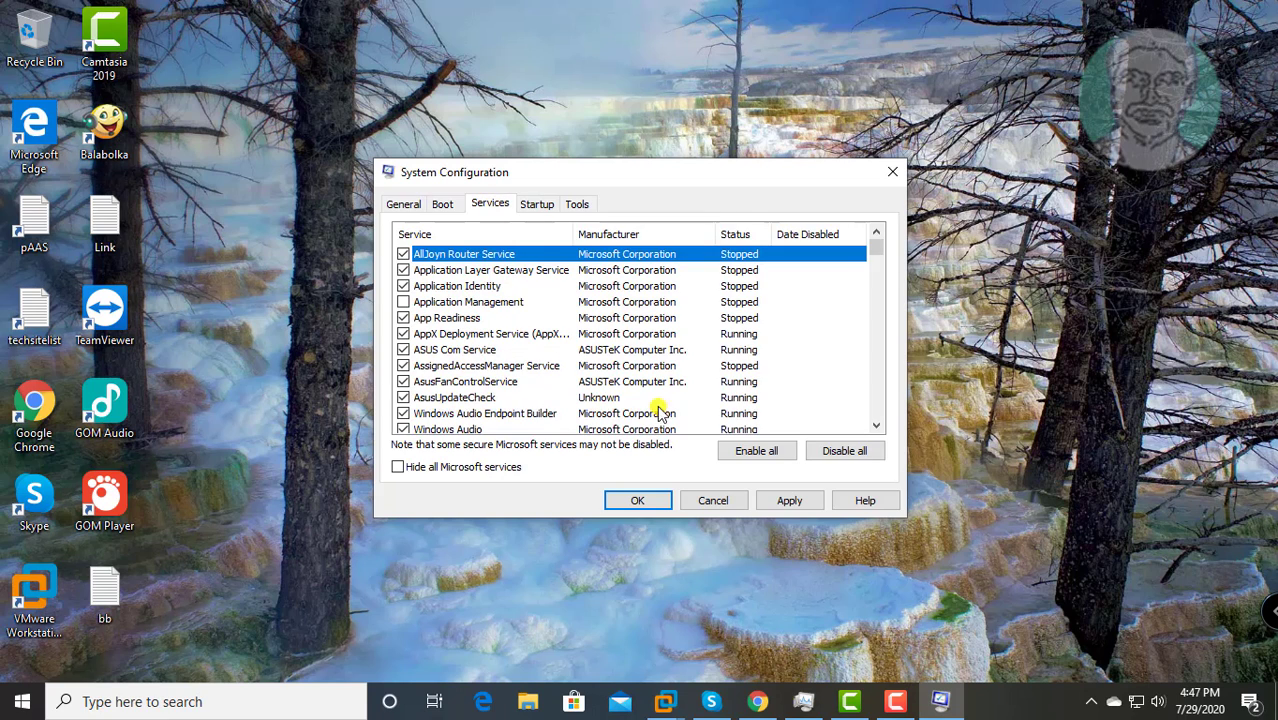
left_click(755, 452)
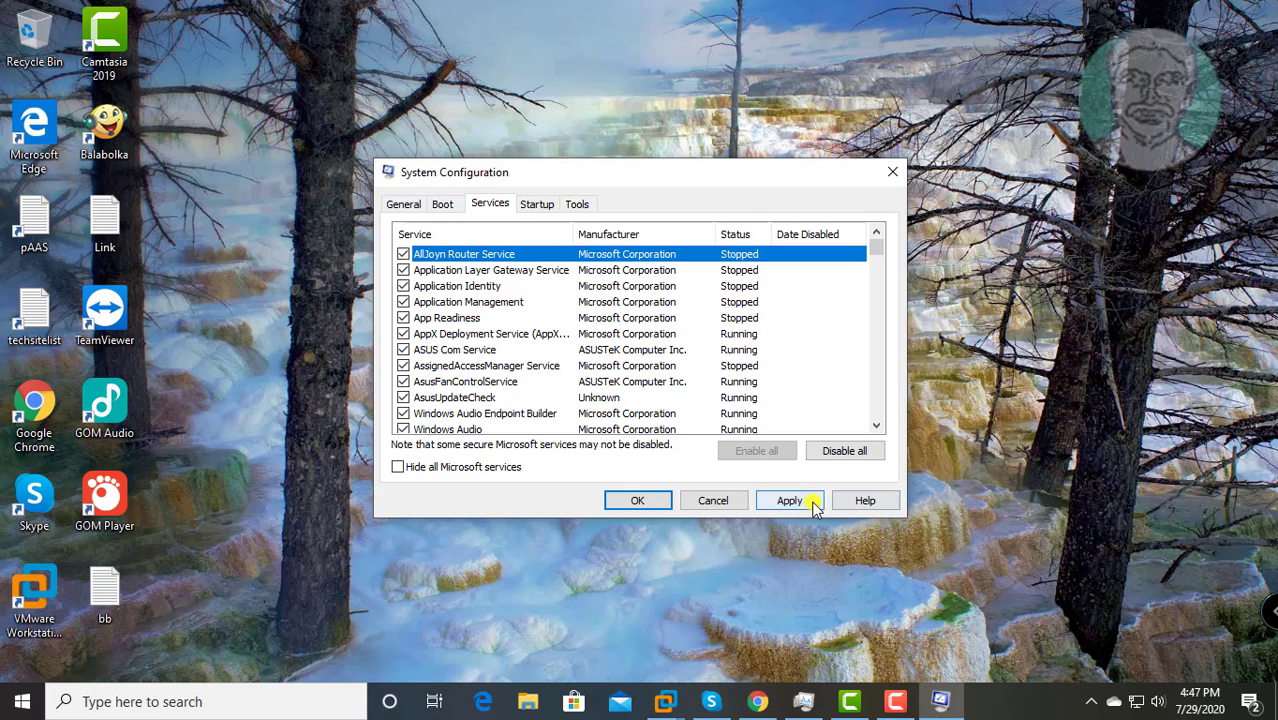
left_click(655, 501)
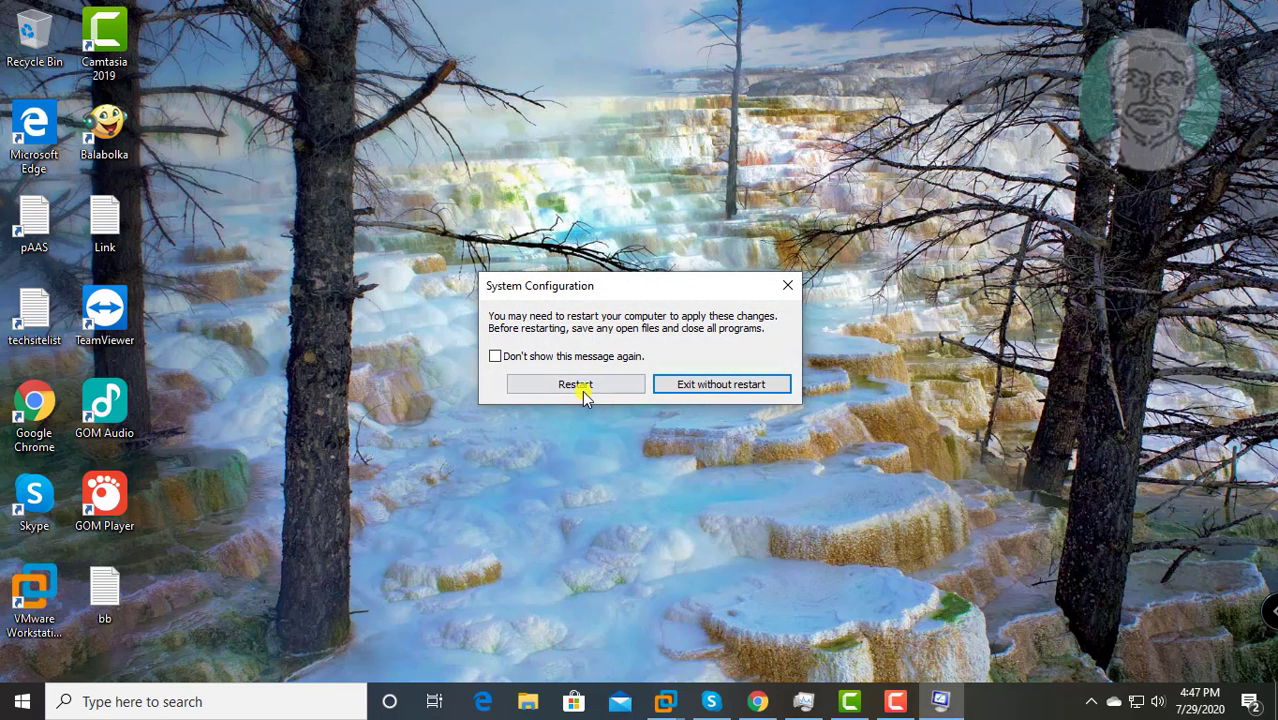